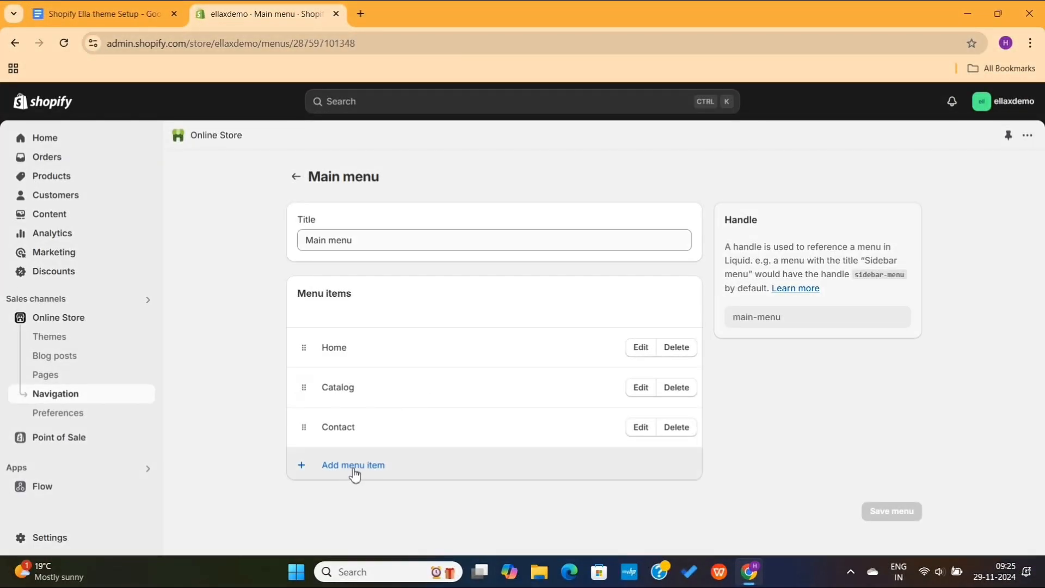
Add a menu item named Trendy Shoes linked to the home page and nest it under Catalog
click(354, 466)
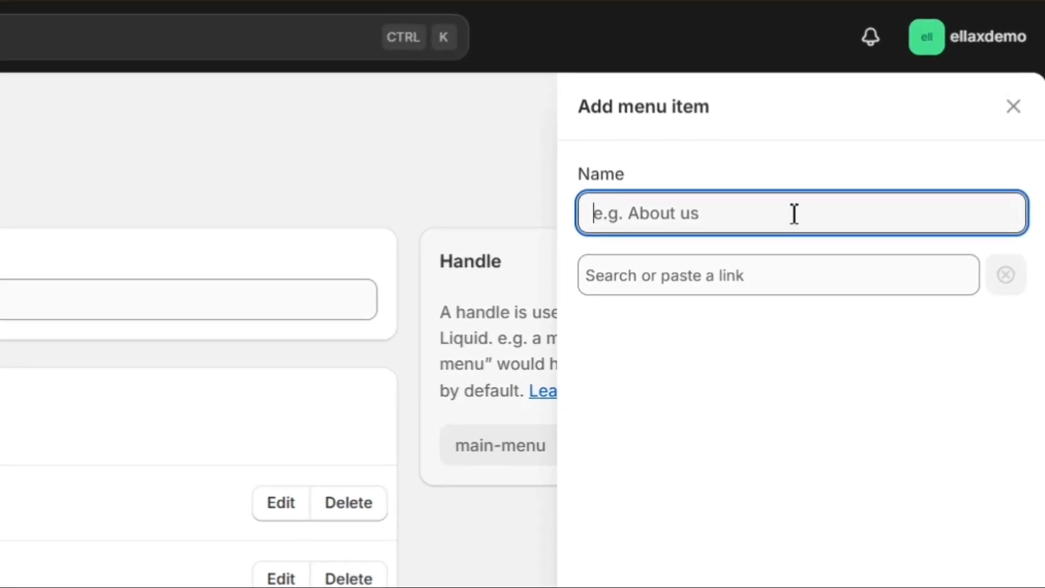
text(Trendy Shoes)
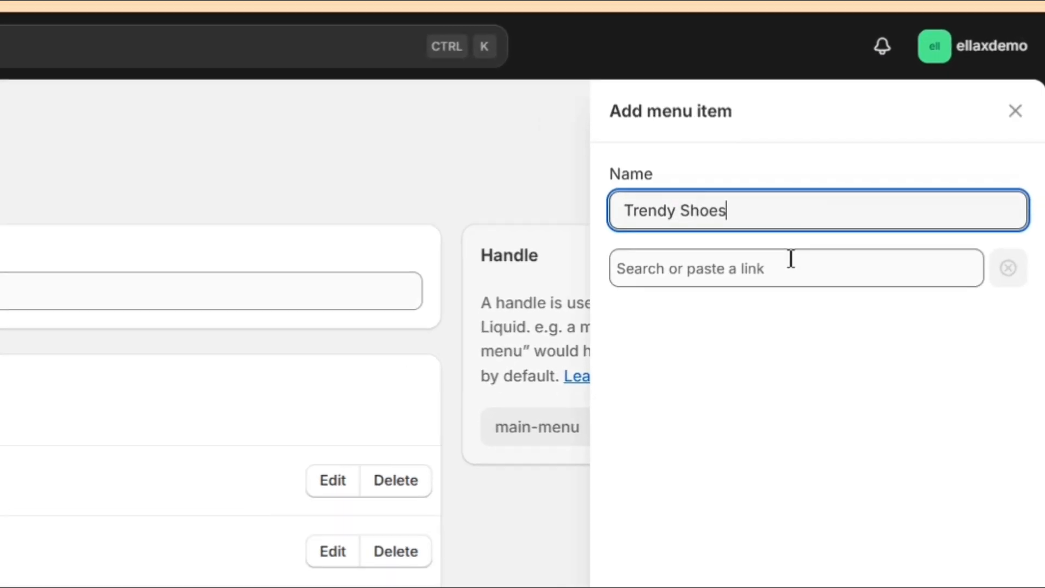
click(791, 259)
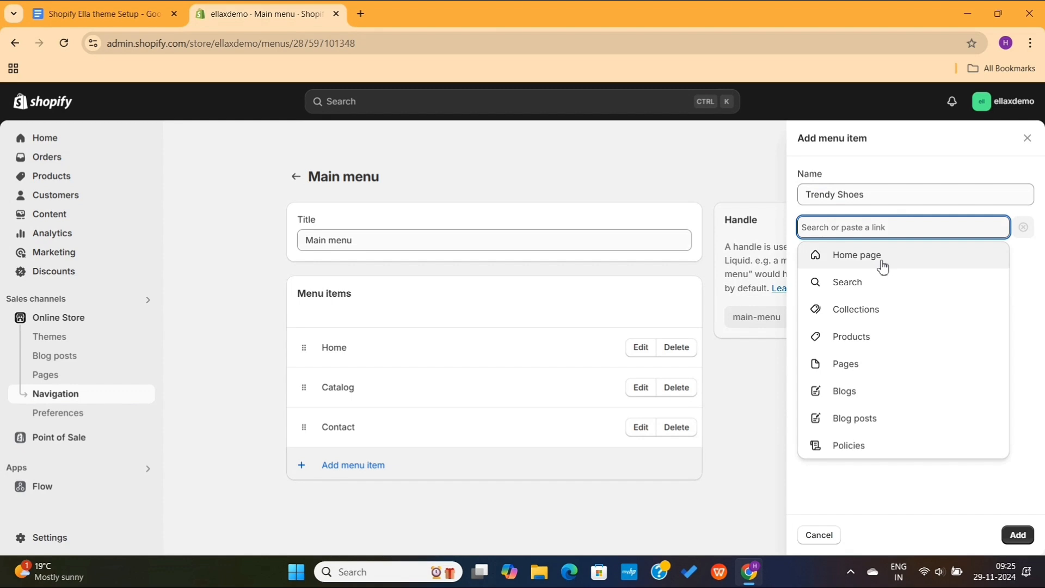
click(883, 267)
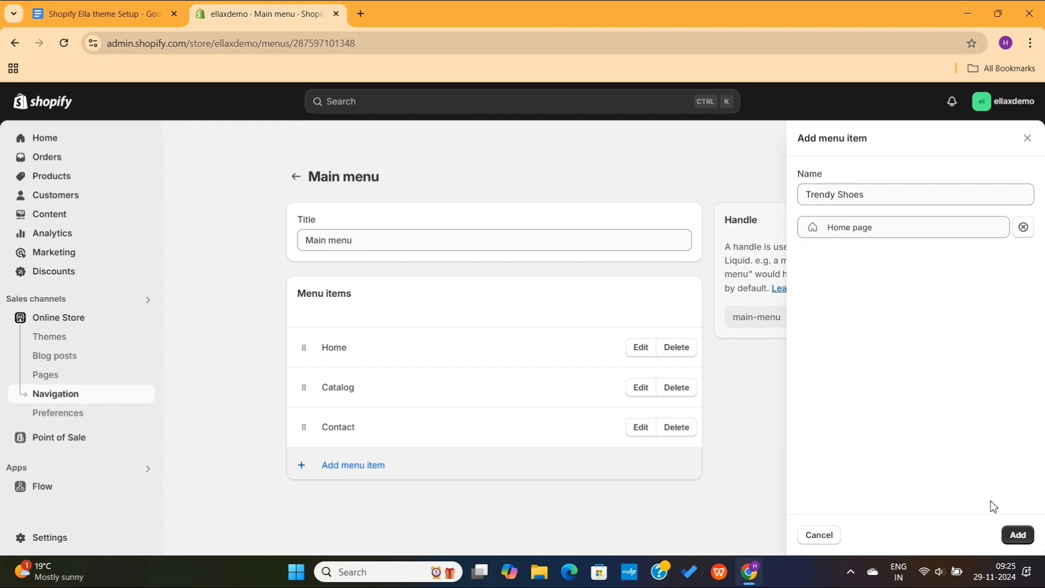
click(1017, 536)
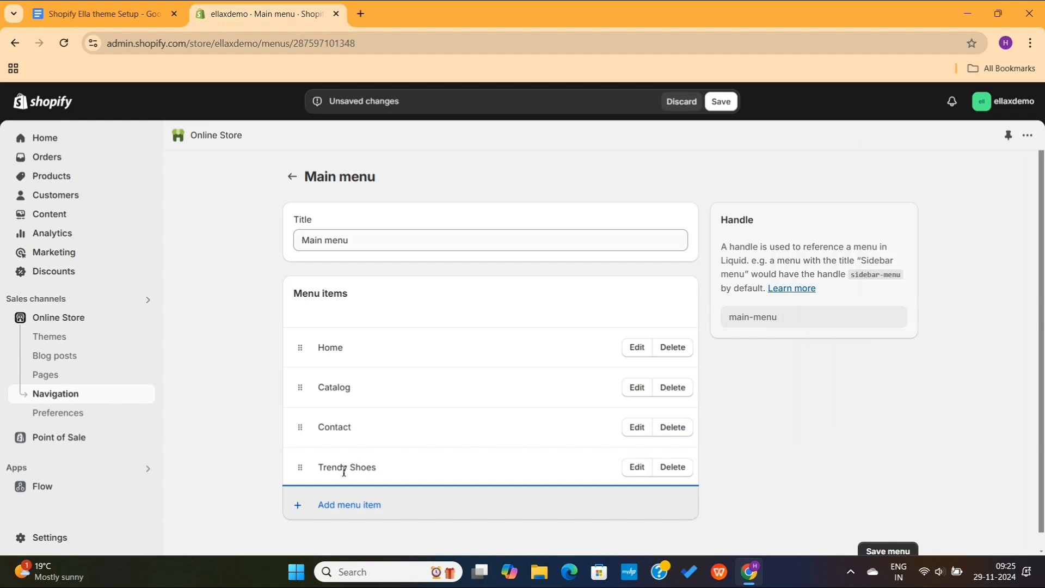
drag(300, 468, 338, 431)
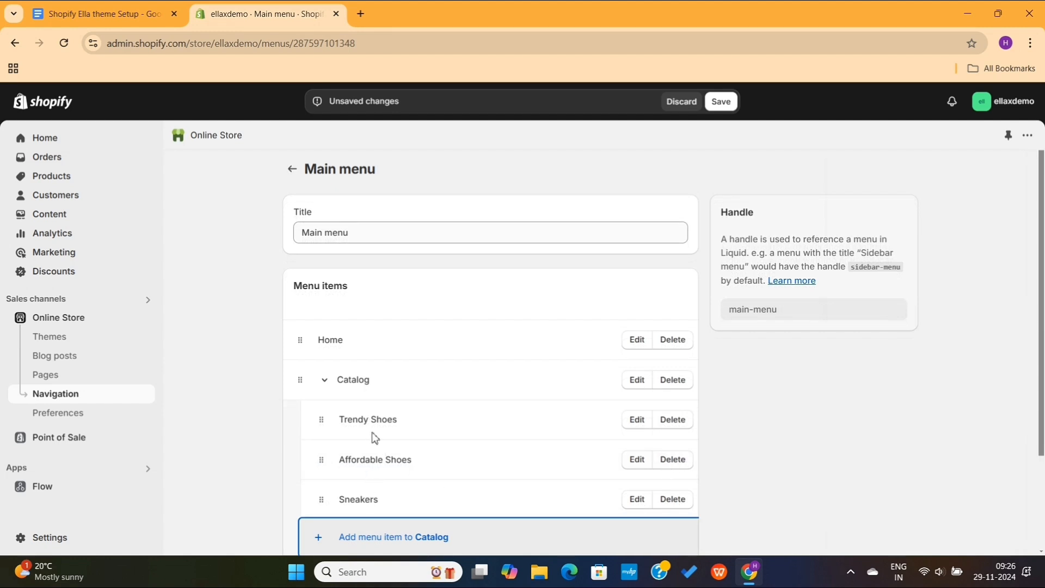
Add a menu item named ADIDAS linked to the ADIDAS collection and nest it under Trendy Shoes
scroll(388, 471, down, 1)
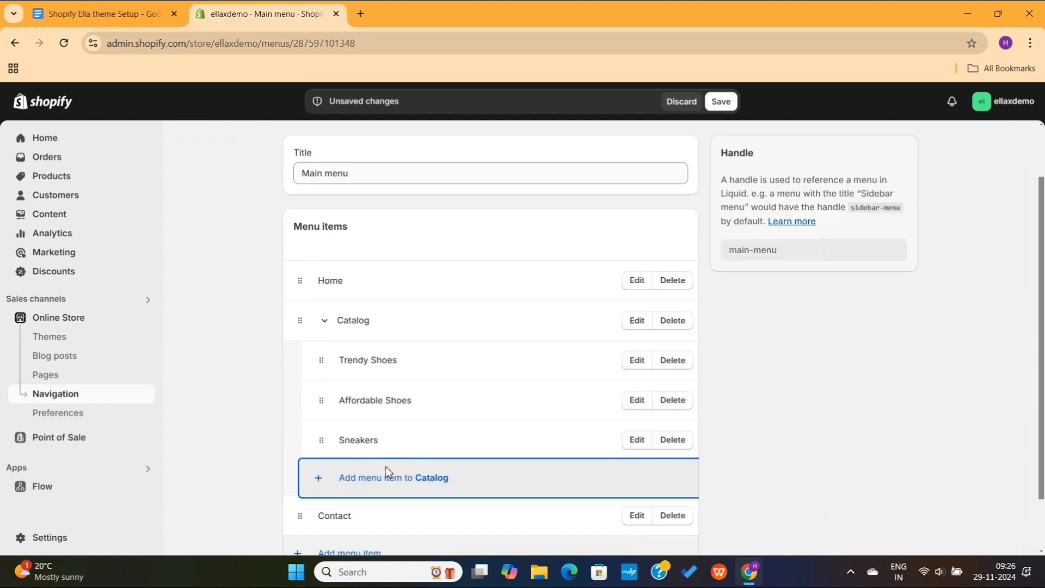
click(388, 483)
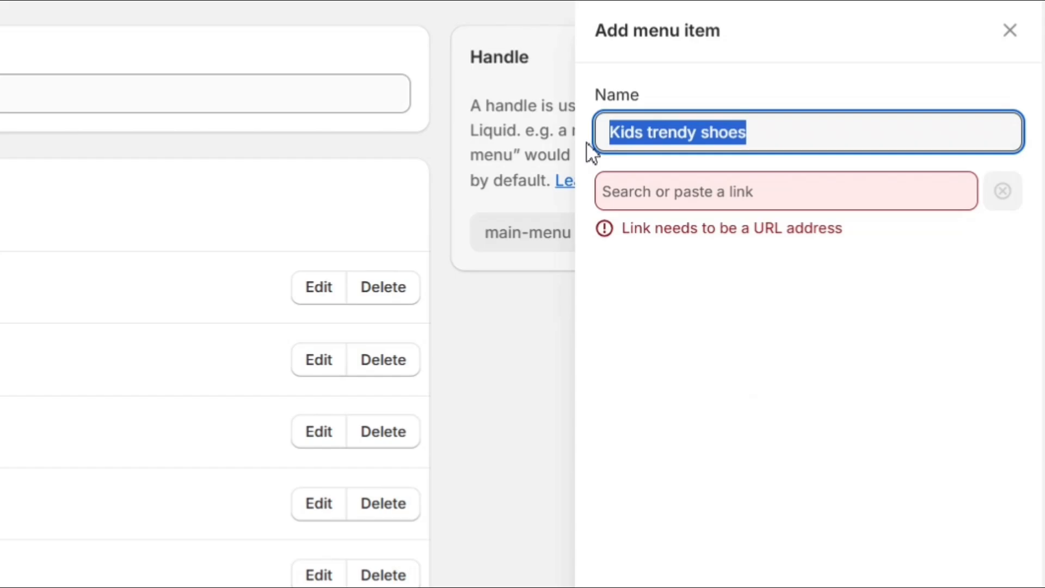
click(670, 200)
click(695, 333)
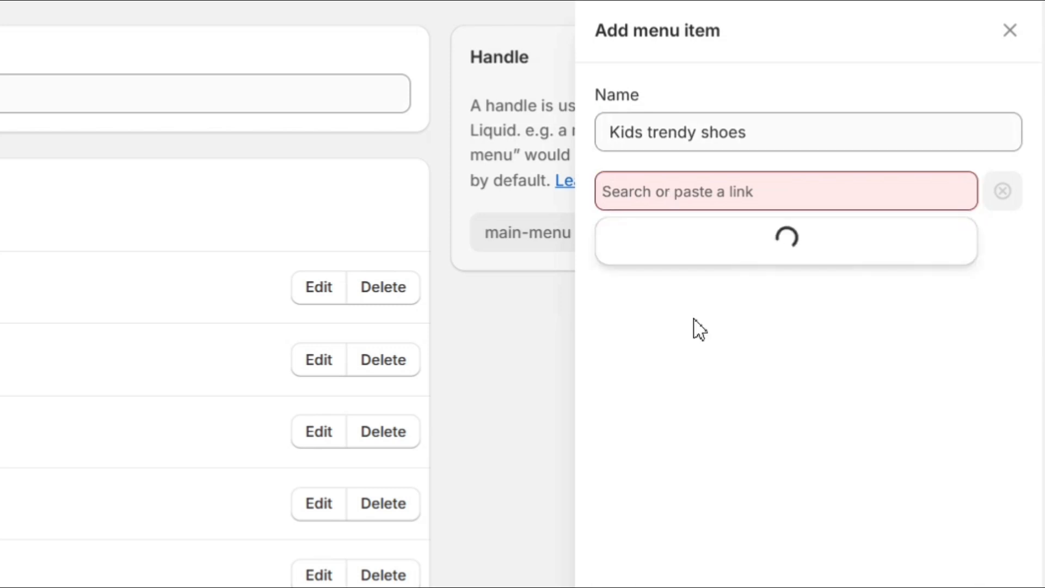
click(699, 351)
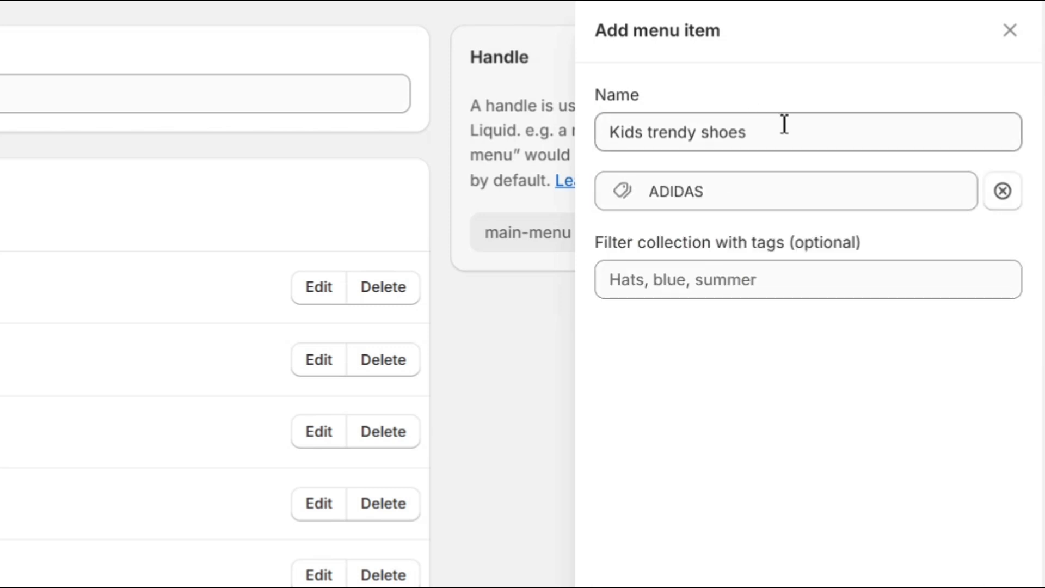
drag(784, 126, 595, 150)
text(ADIDAS)
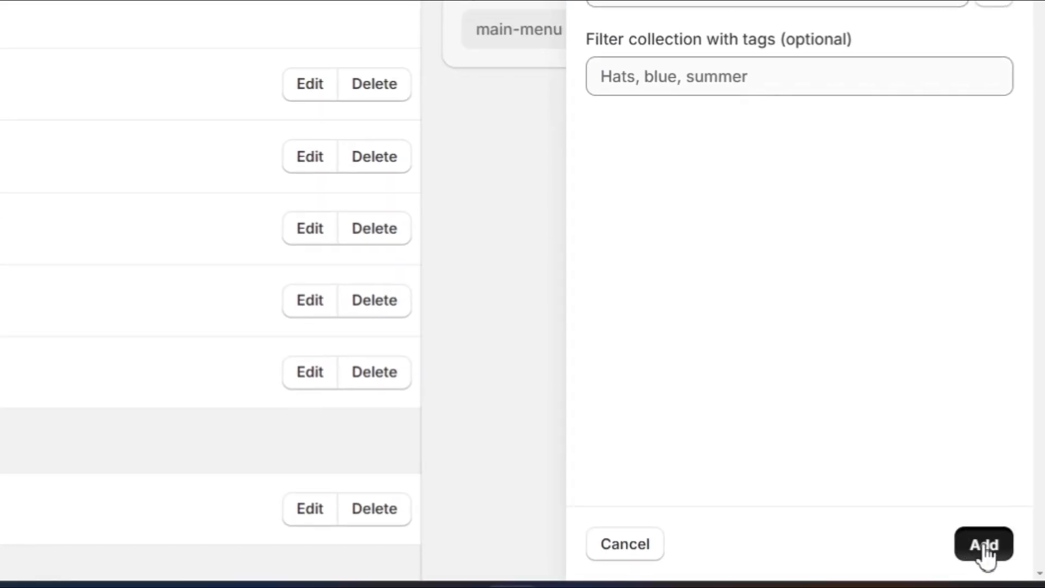
click(985, 556)
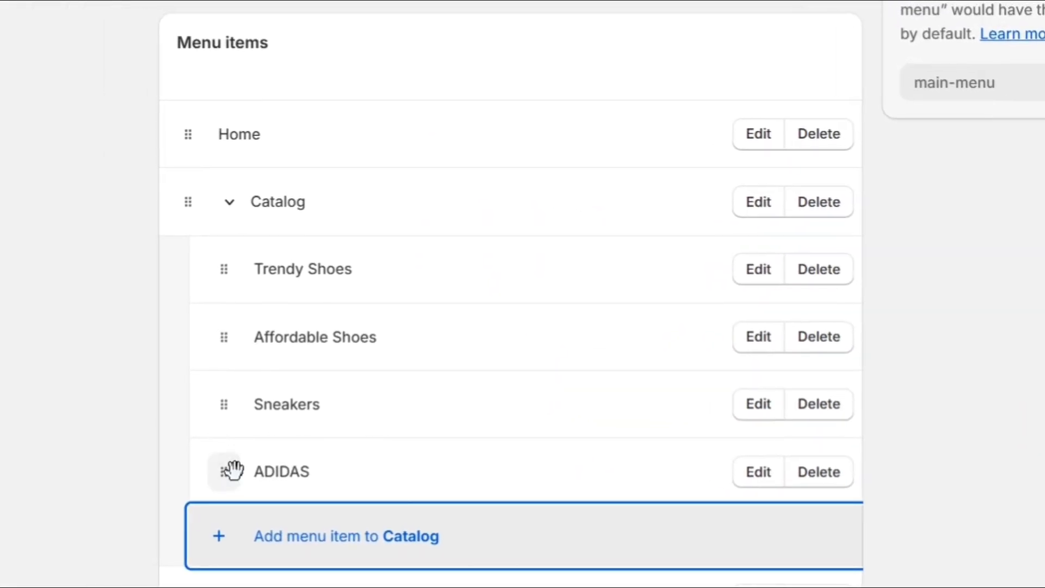
drag(230, 473, 315, 343)
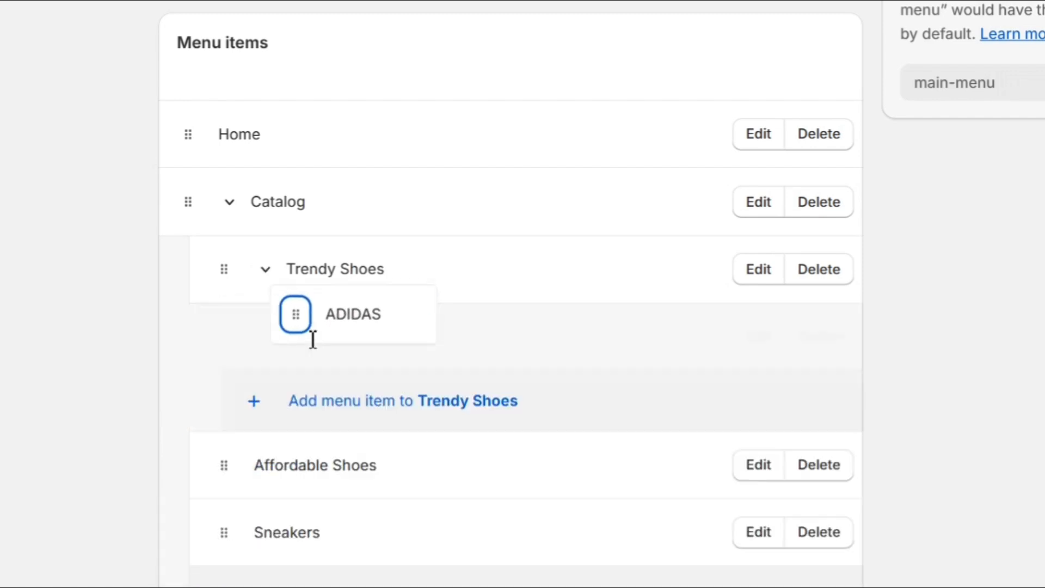
Add a menu item under Trendy Shoes linked to the ASICS TIGER collection
click(309, 402)
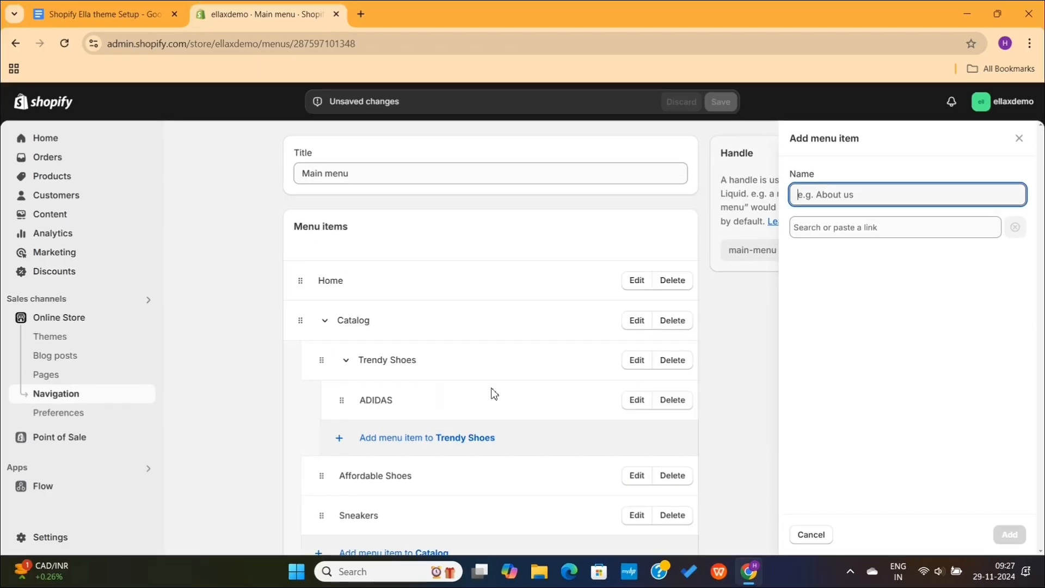
click(1034, 44)
click(1044, 180)
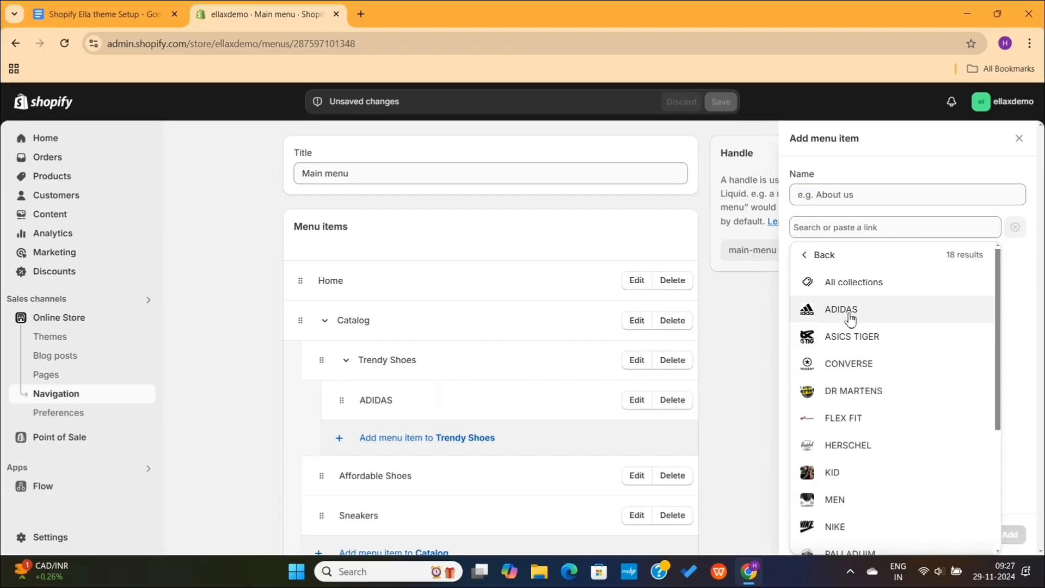
click(852, 337)
click(1009, 534)
Add a menu item under Trendy Shoes linked to the CONVERSE collection
click(448, 475)
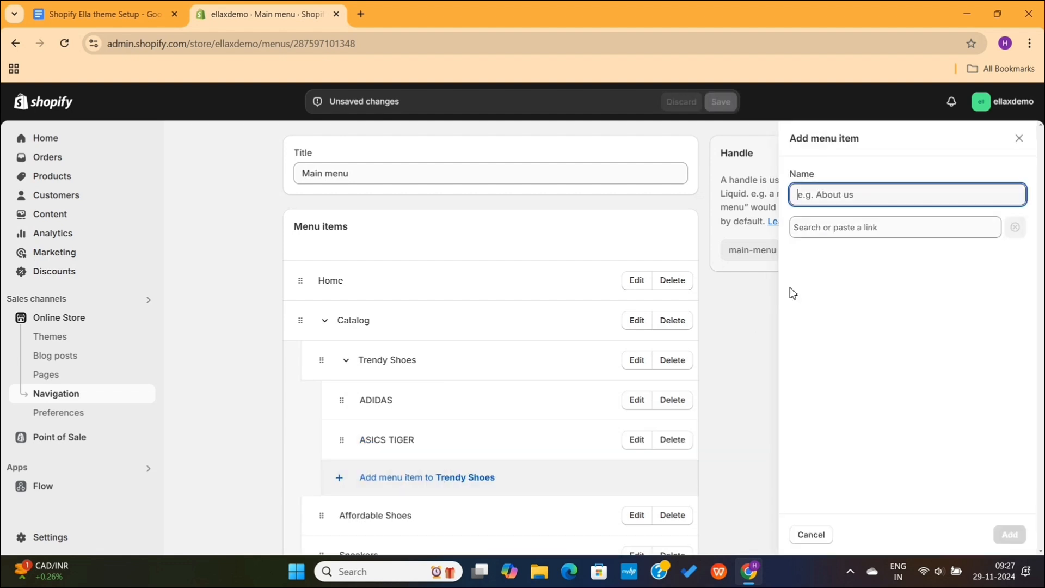
click(849, 227)
click(860, 306)
click(861, 364)
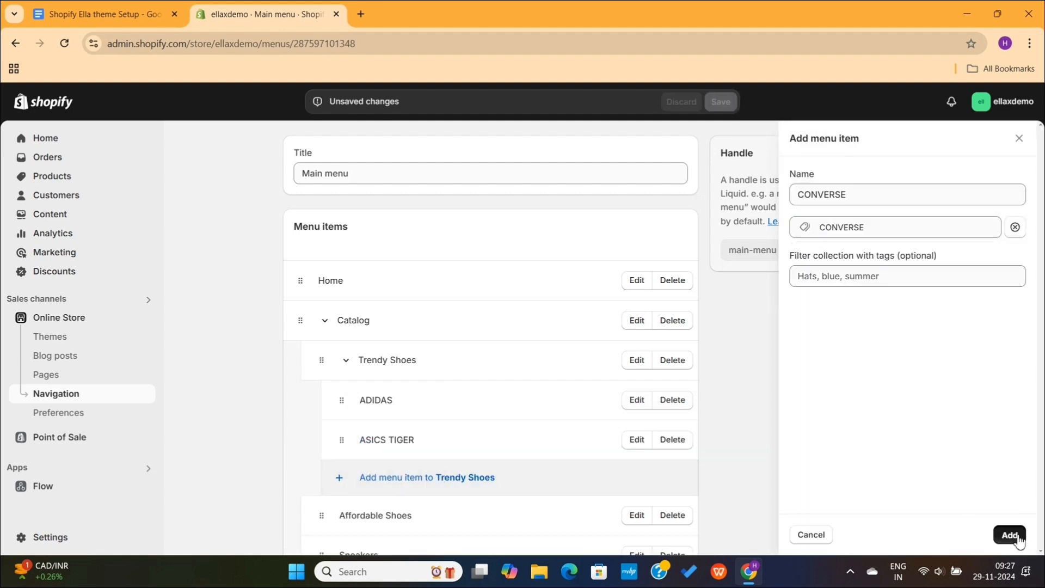
click(1009, 534)
scroll(538, 465, down, 2)
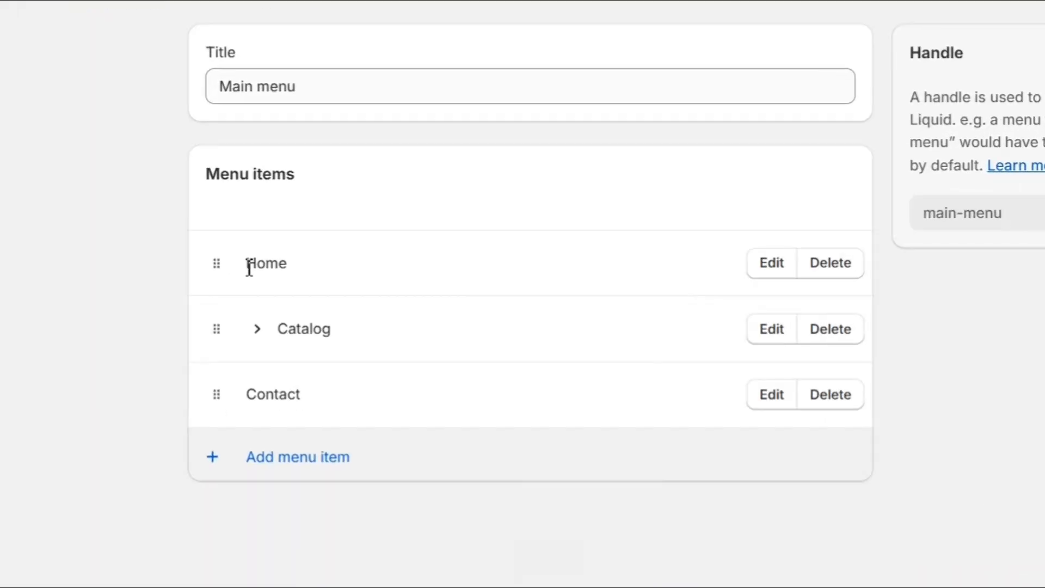
Review the main menu's structure, expanding Catalog and its Trendy Shoes, Affordable Shoes, Sneakers and Fashion Shoes submenus
drag(318, 342, 363, 361)
drag(251, 395, 324, 397)
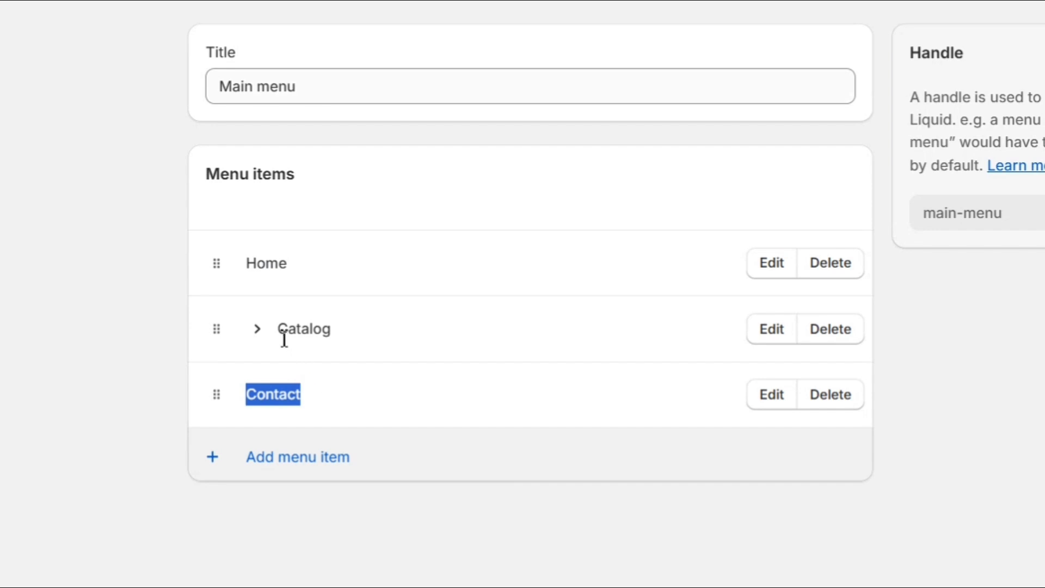
drag(278, 338, 341, 335)
click(353, 333)
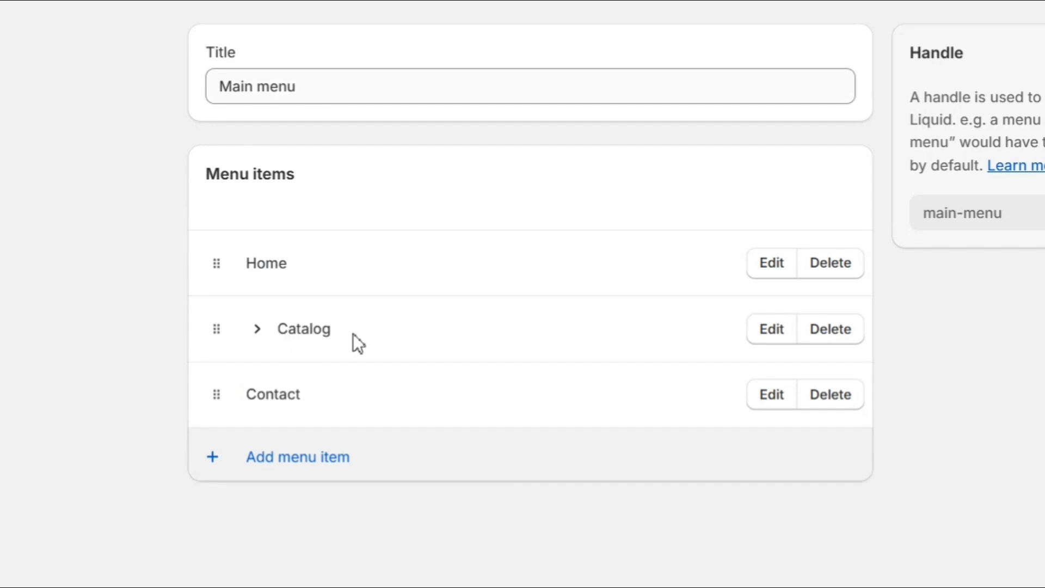
click(254, 335)
scroll(325, 343, down, 2)
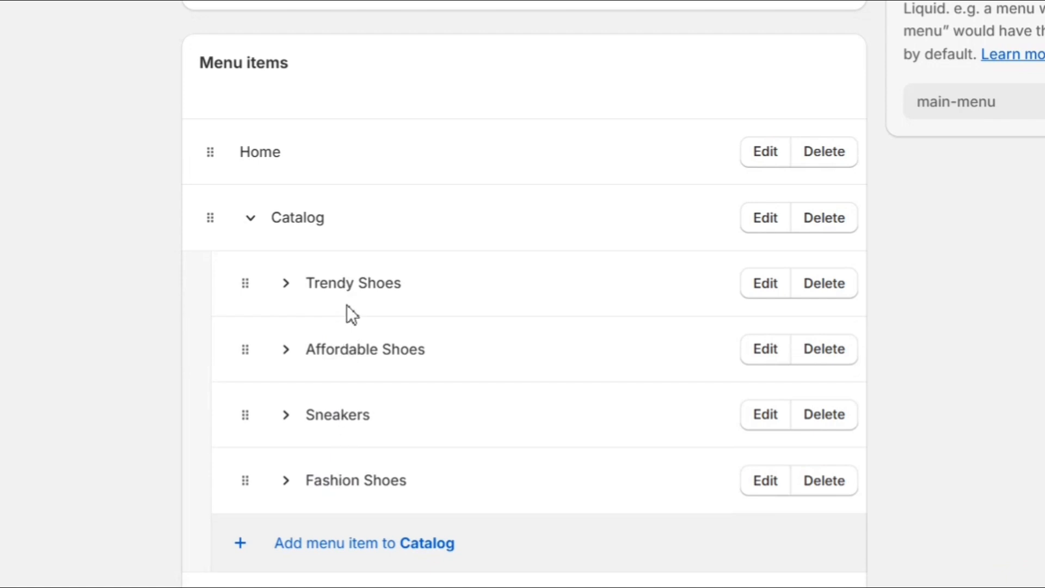
click(285, 285)
click(286, 285)
click(285, 349)
scroll(306, 402, down, 2)
click(286, 226)
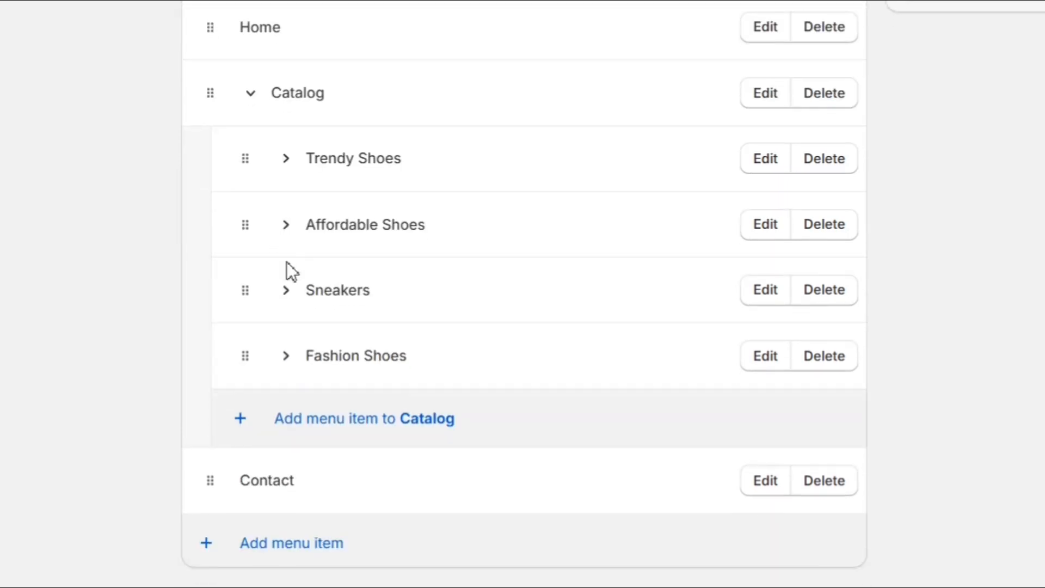
click(288, 294)
click(288, 297)
click(289, 356)
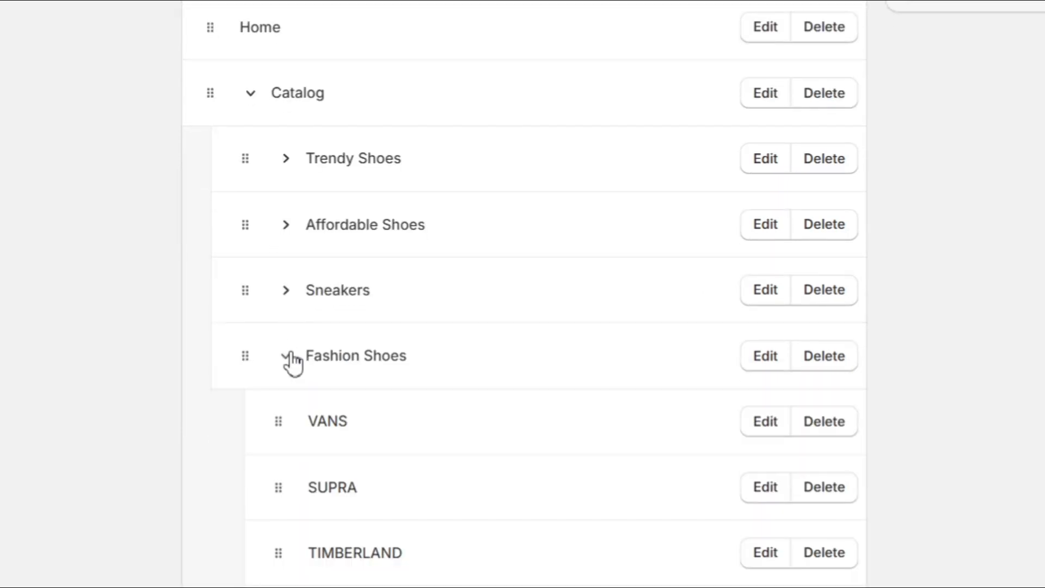
click(289, 357)
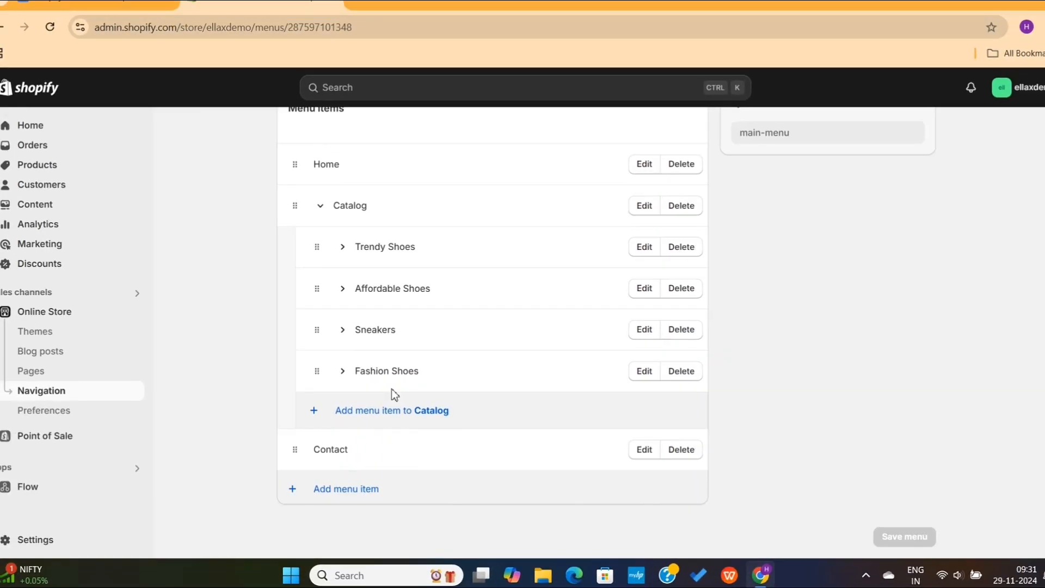
View the live store from Themes, check the Catalog dropdown and its nested submenus, and close the storefront
scroll(391, 389, up, 5)
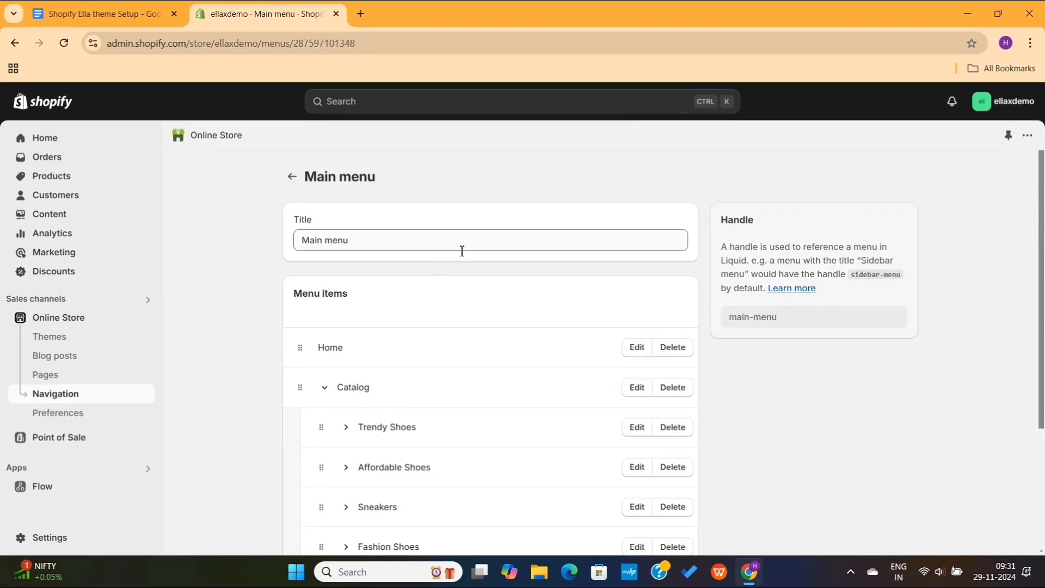
click(290, 169)
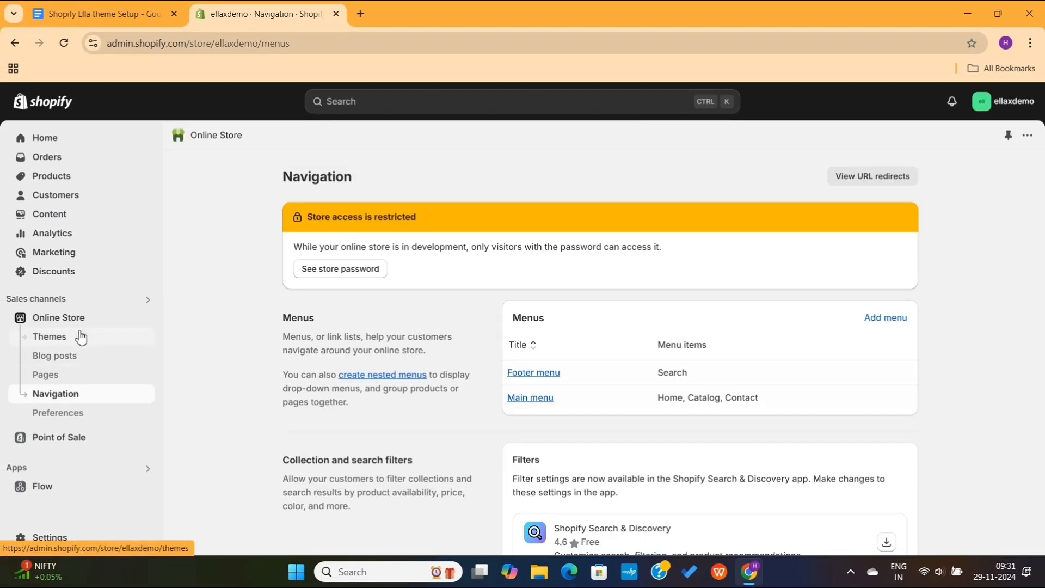
click(80, 336)
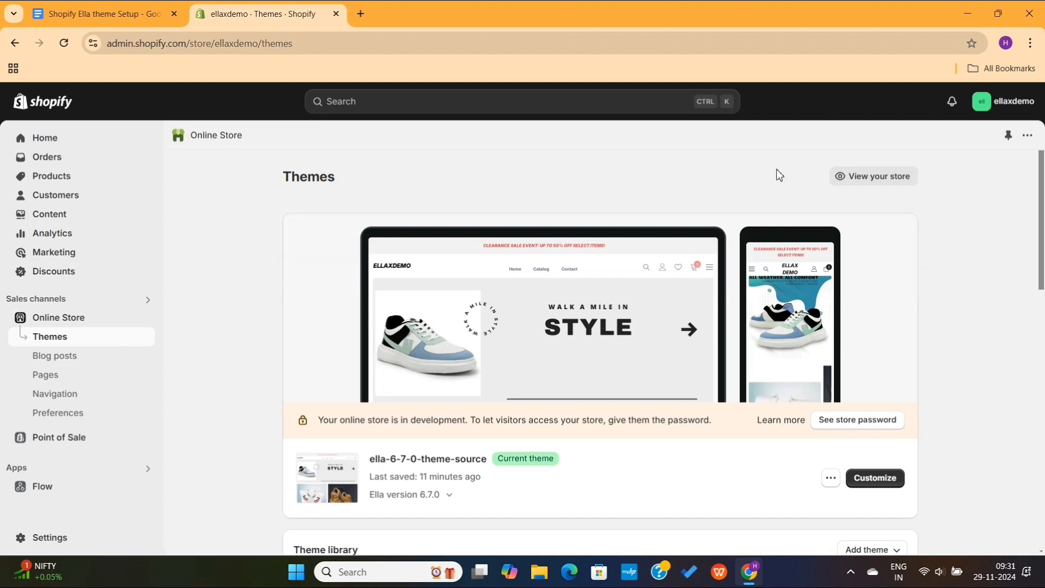
click(882, 181)
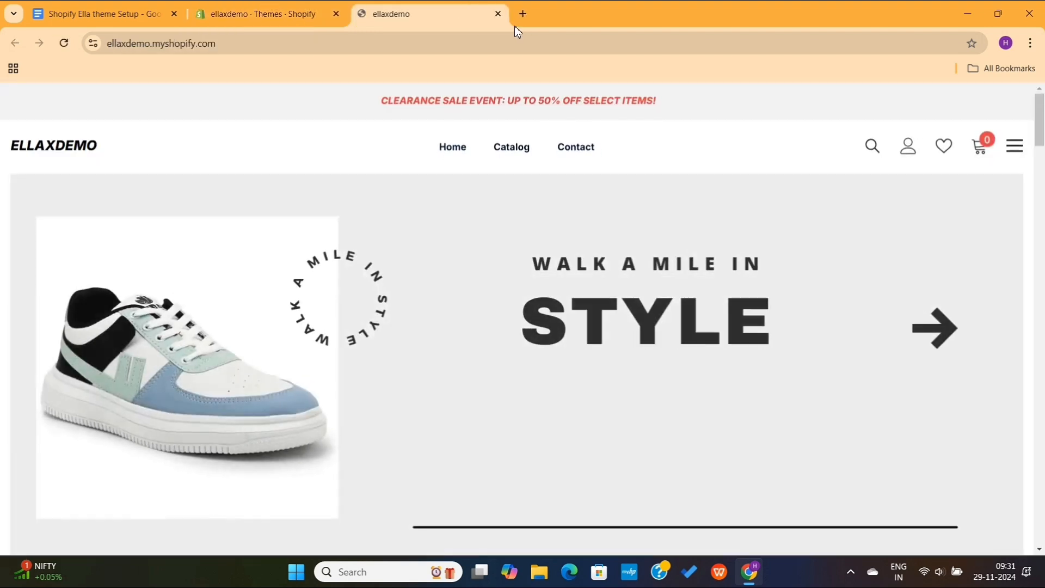
mouse_move(509, 161)
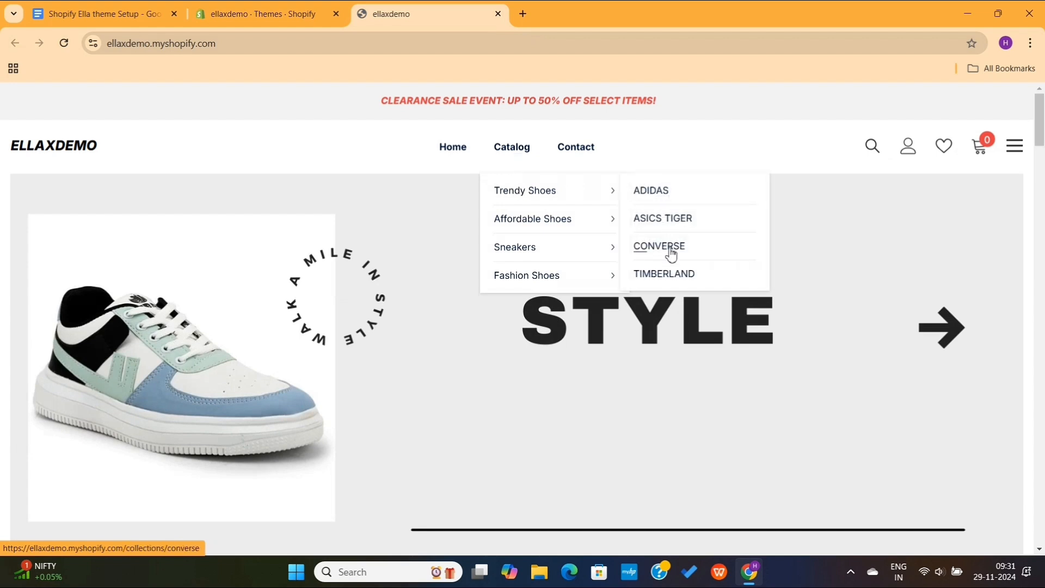
mouse_move(567, 239)
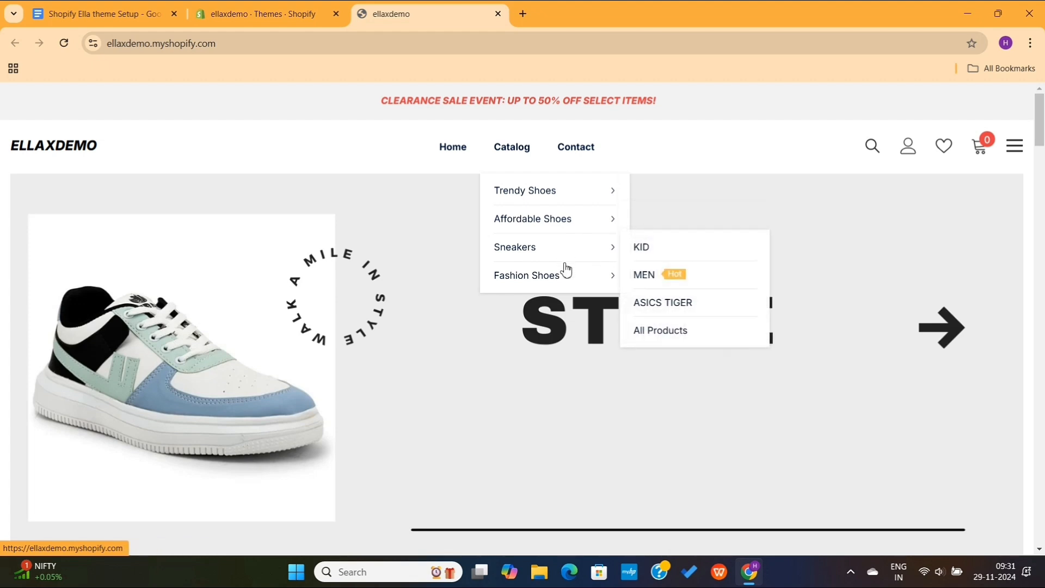
mouse_move(574, 279)
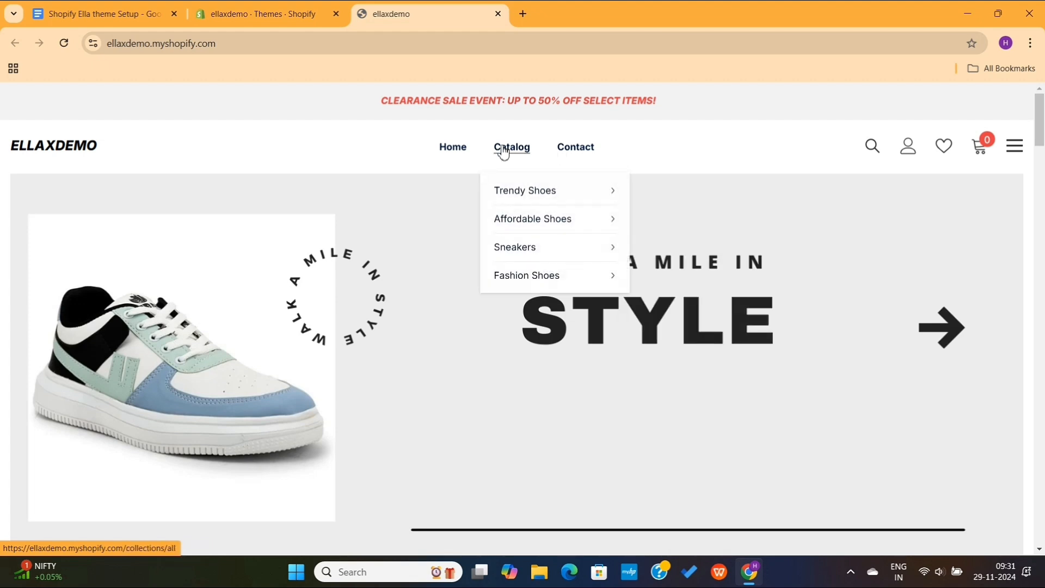
click(498, 14)
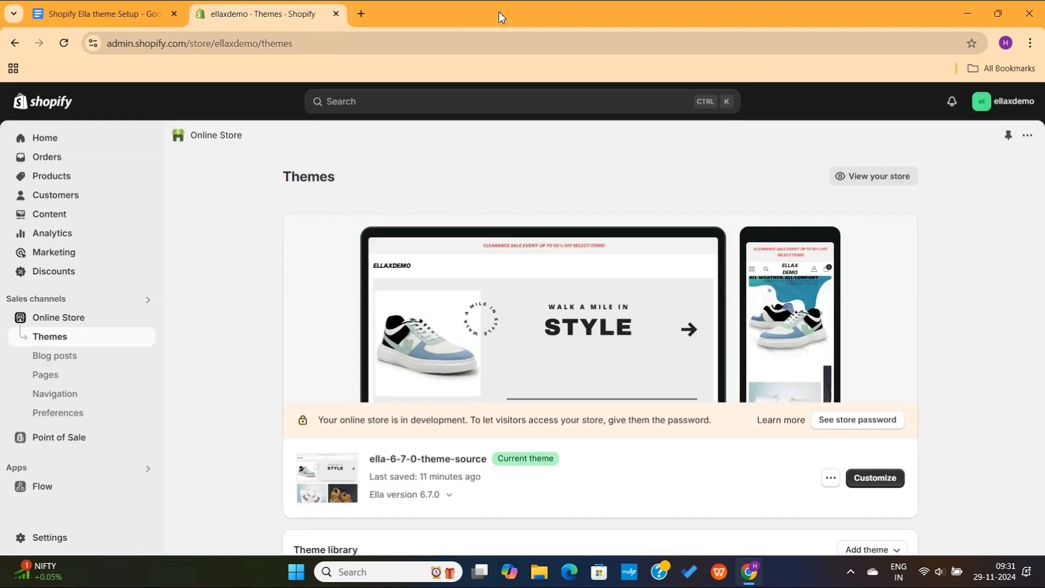
Customize the current Ella theme and examine the settings of the first Mega menu style 1 block in the header nav
click(875, 479)
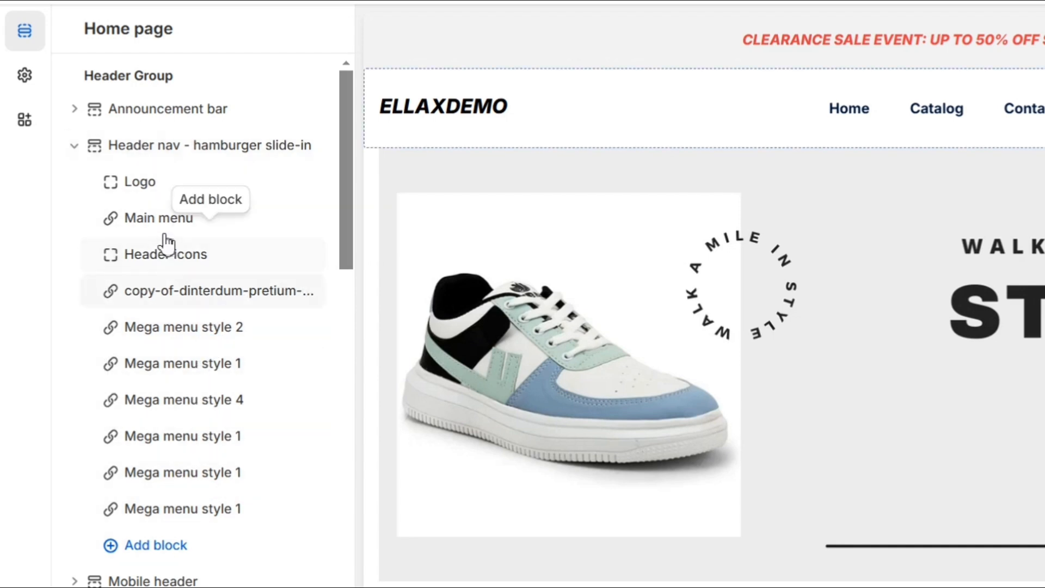
click(195, 375)
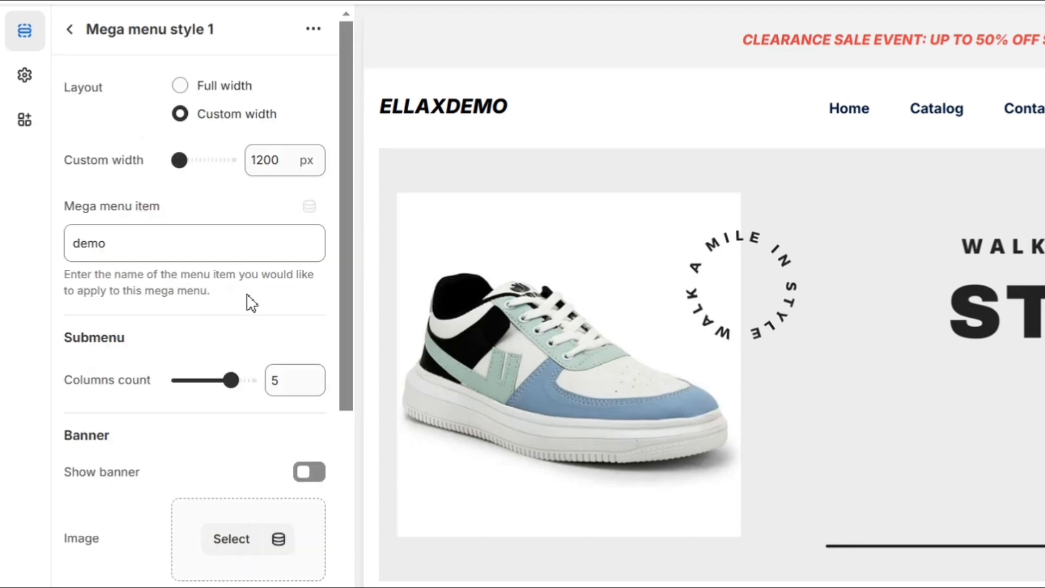
scroll(131, 294, down, 4)
scroll(131, 294, down, 2)
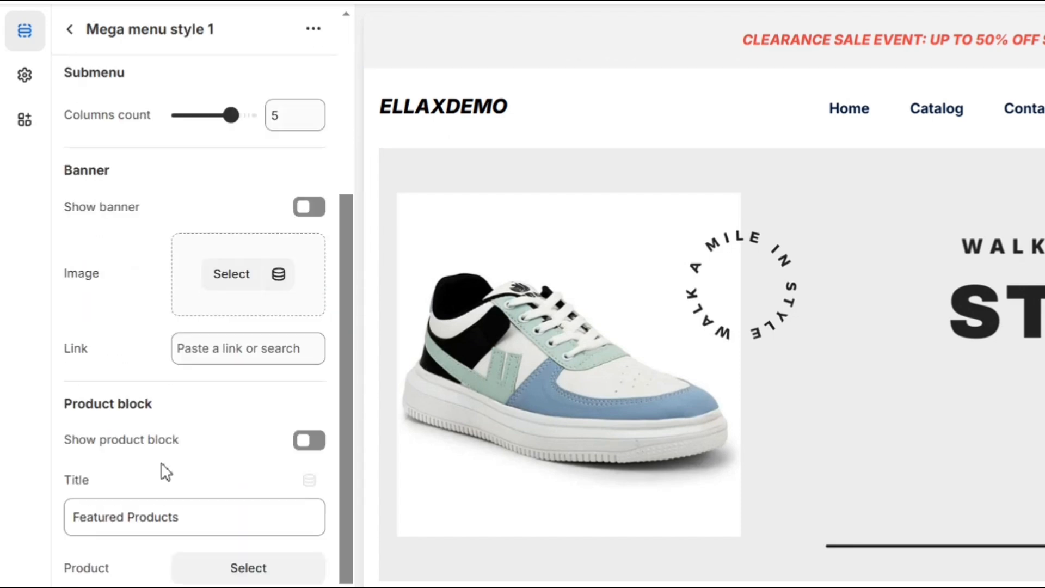
Set the mega menu item of the first Mega menu style 1 block to catalog and preview the Catalog dropdown
scroll(163, 469, up, 5)
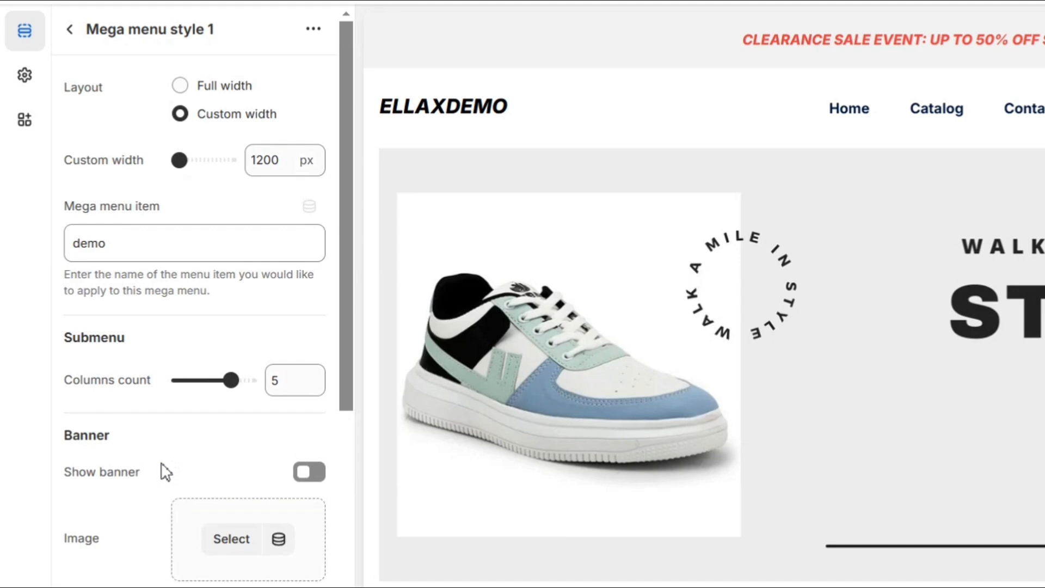
double_click(137, 252)
drag(136, 251, 67, 252)
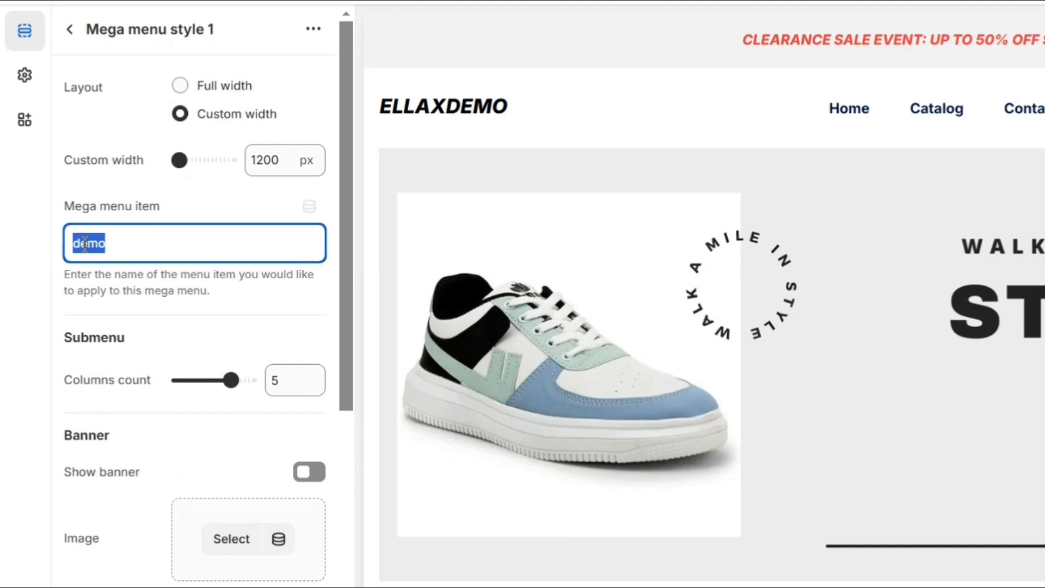
click(189, 210)
double_click(191, 249)
text(catalog)
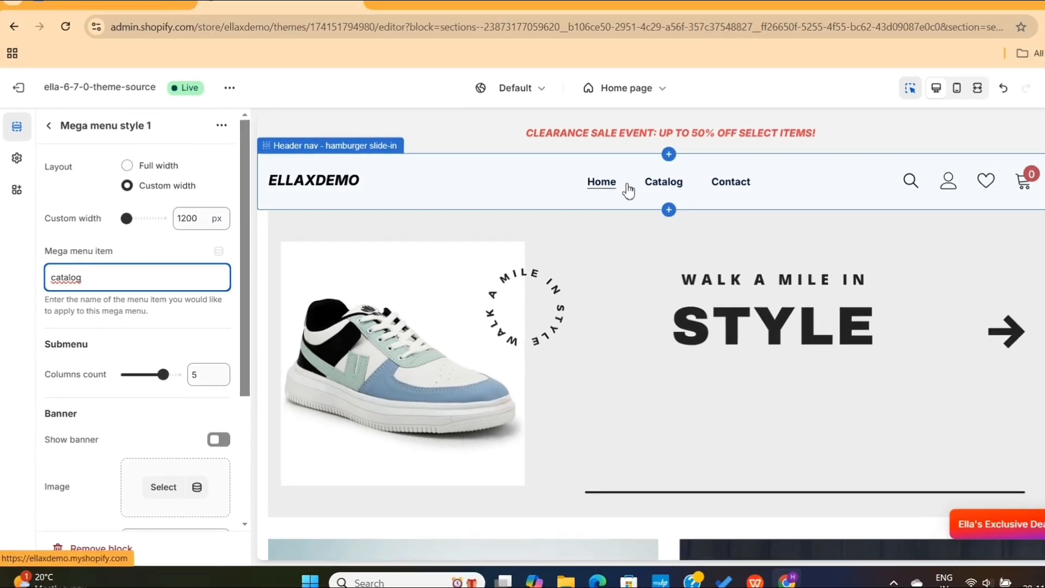
mouse_move(666, 186)
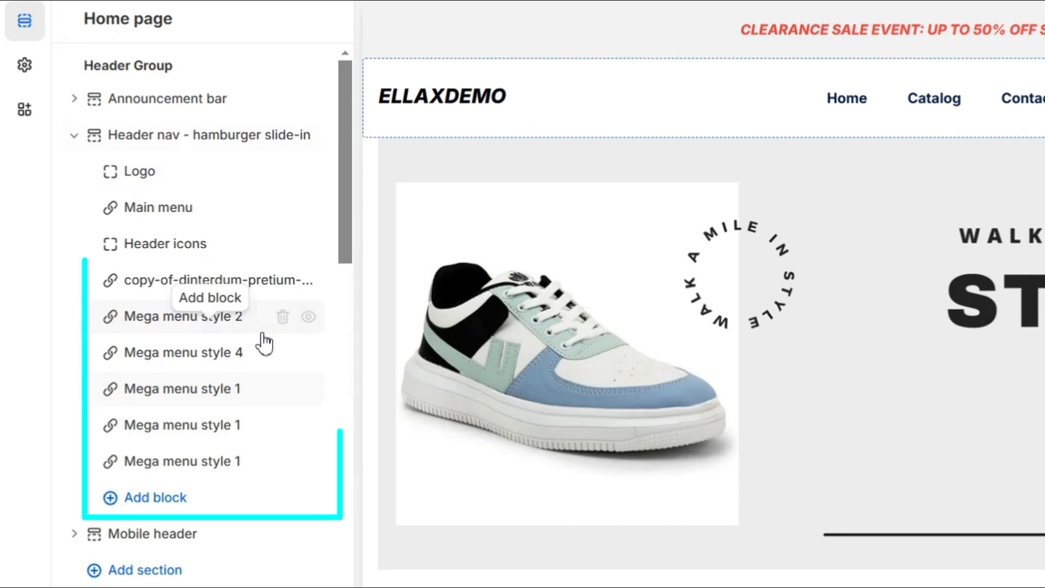
Set the mega menu item of the Mega menu style 2 block to catalog and preview the Catalog dropdown
click(229, 326)
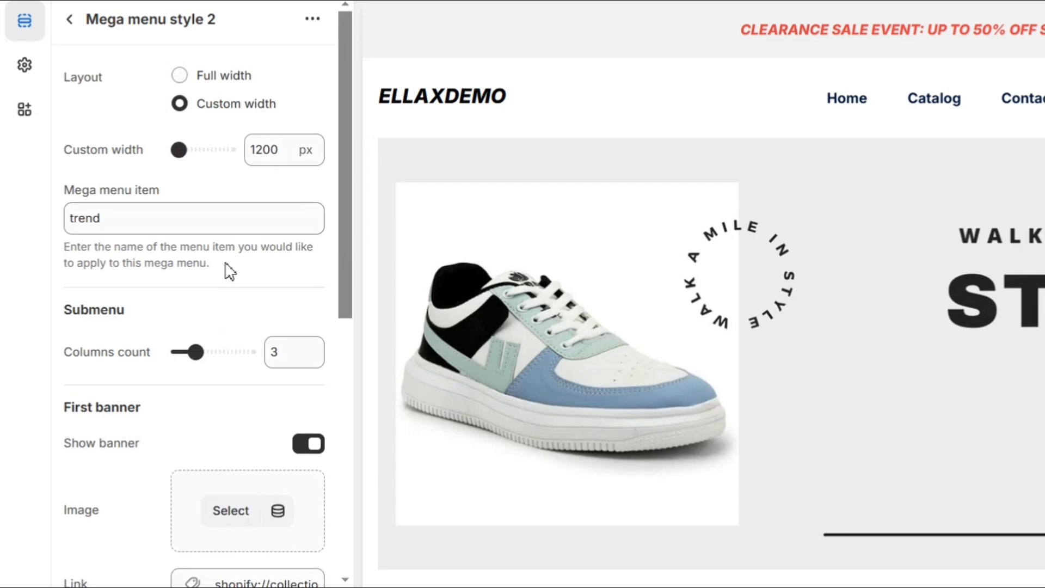
double_click(129, 212)
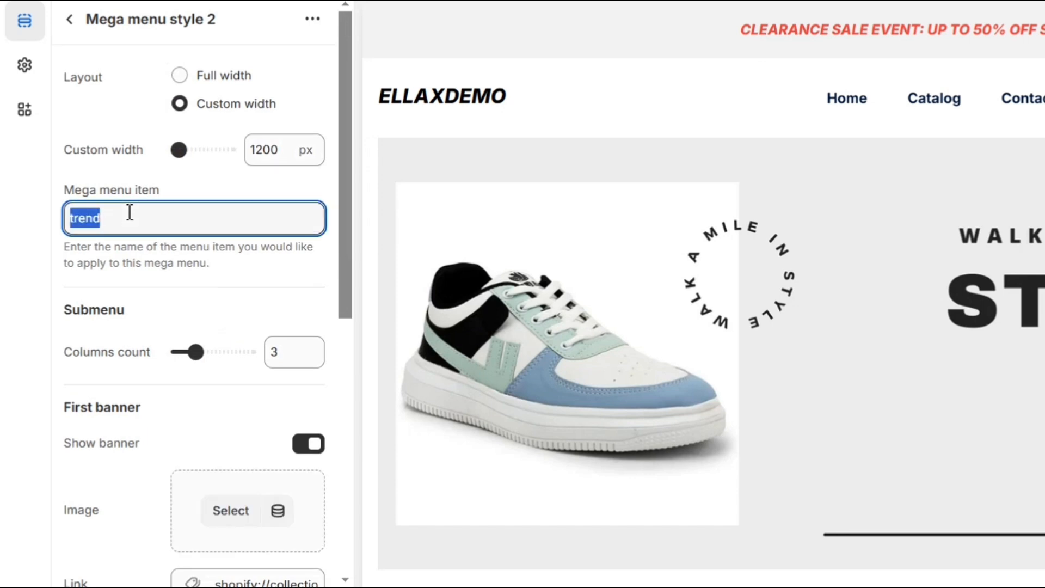
text(catalog)
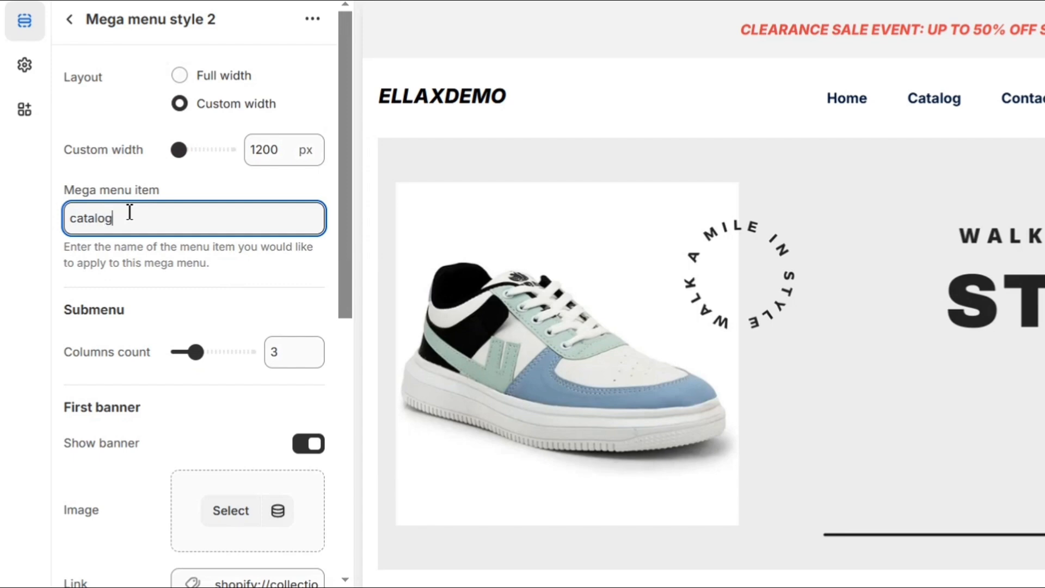
mouse_move(707, 176)
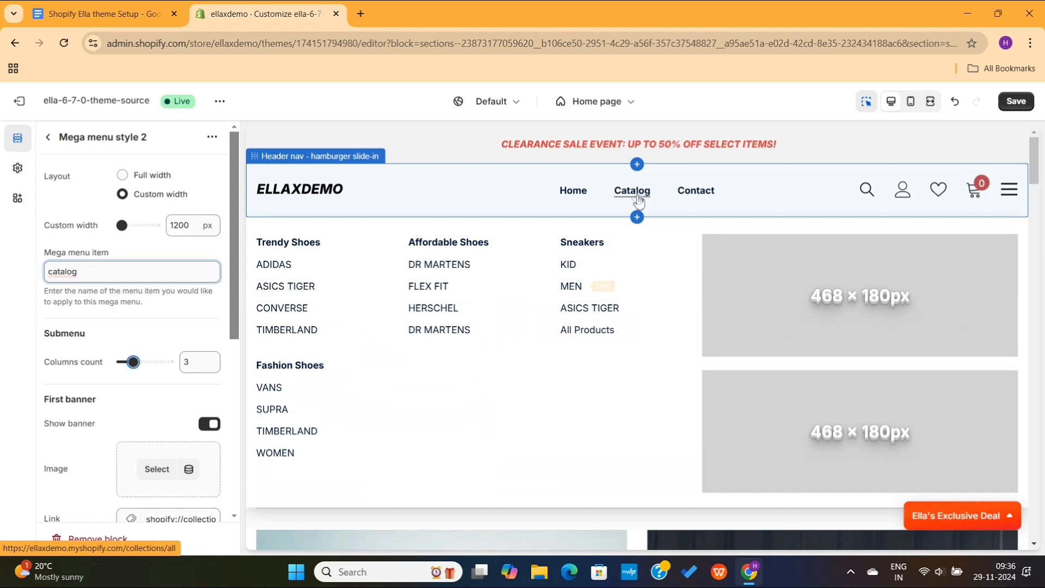
Examine the first, second and third banner settings of Mega menu style 2 against the Catalog preview, and return to the section list
scroll(197, 340, down, 2)
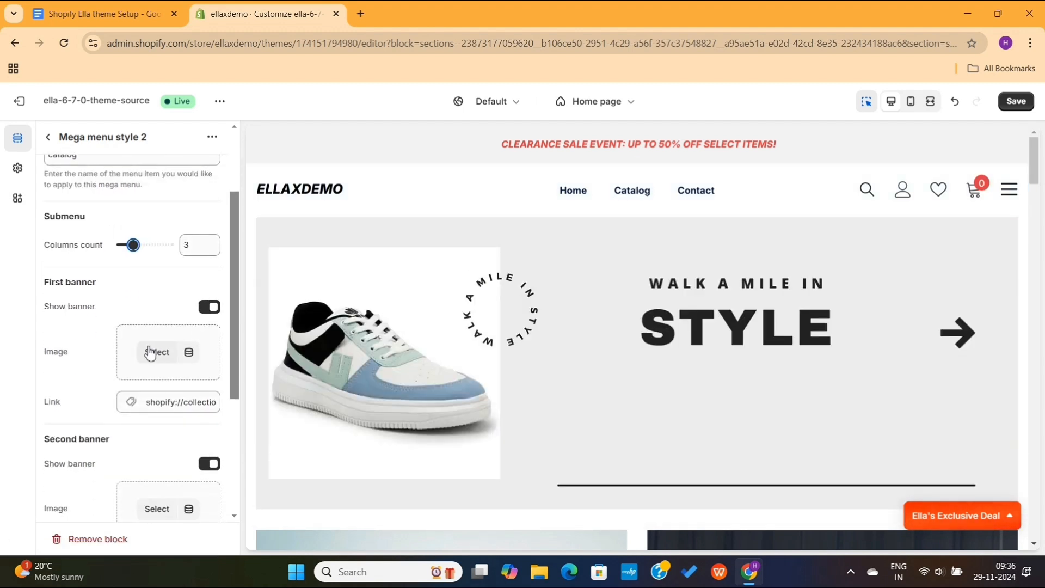
scroll(154, 359, down, 2)
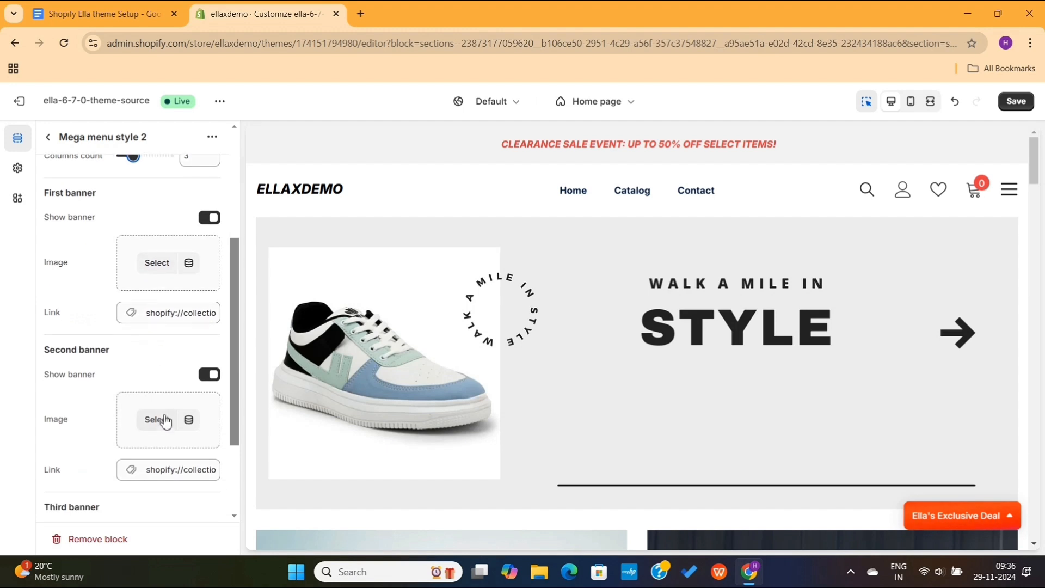
scroll(166, 425, down, 3)
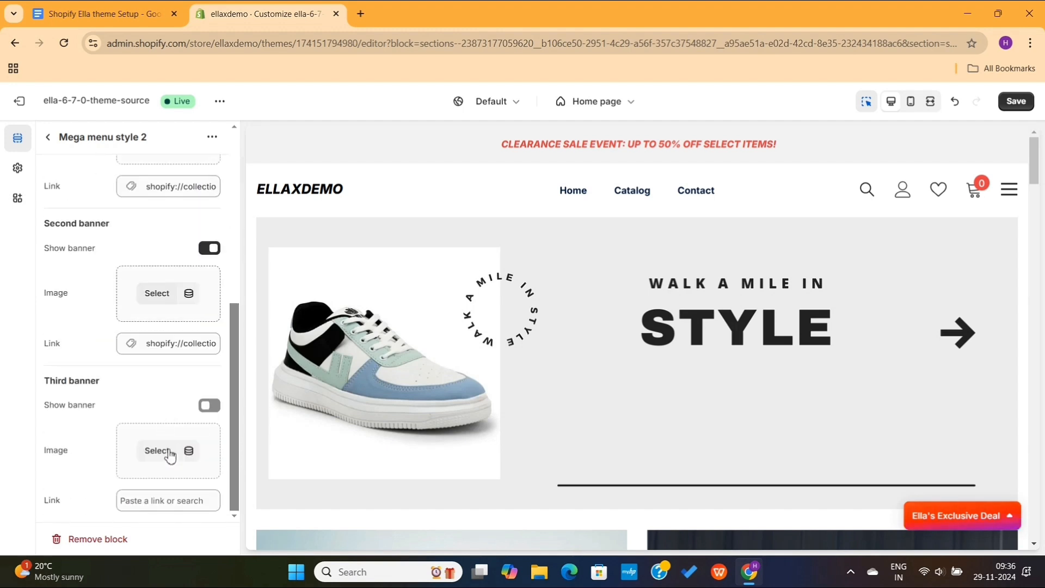
mouse_move(620, 212)
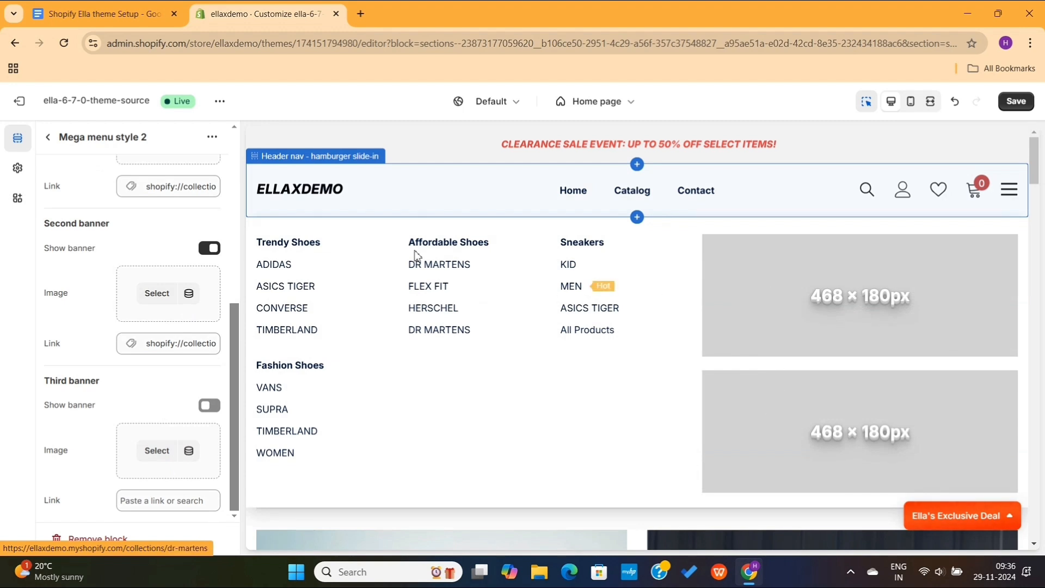
scroll(116, 266, up, 7)
scroll(115, 267, up, 1)
click(49, 139)
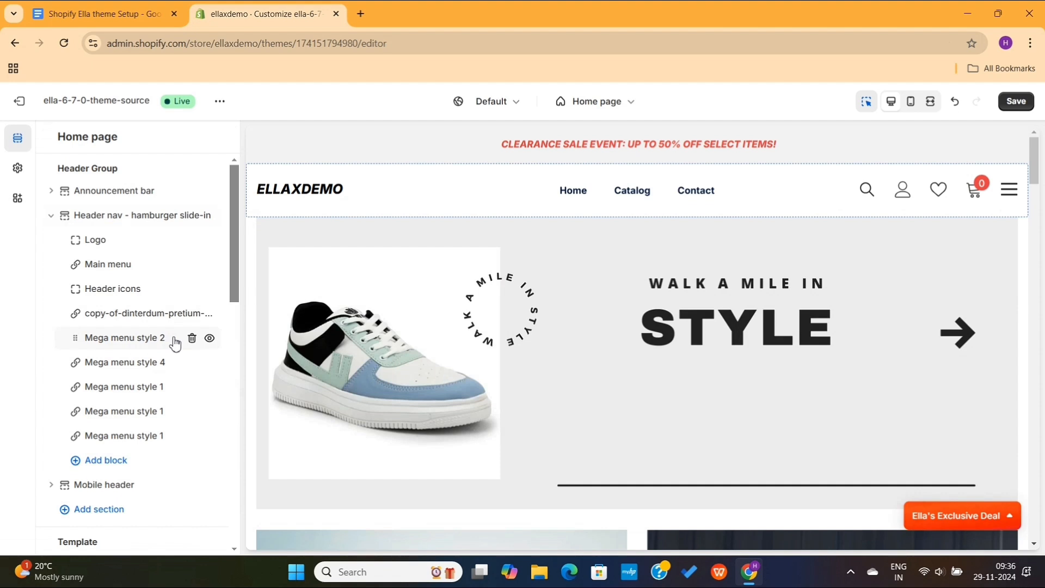
Set the mega menu item of the Mega menu style 4 block to catalog and preview the Catalog dropdown
click(147, 363)
click(104, 275)
drag(103, 275, 35, 276)
text(catalog)
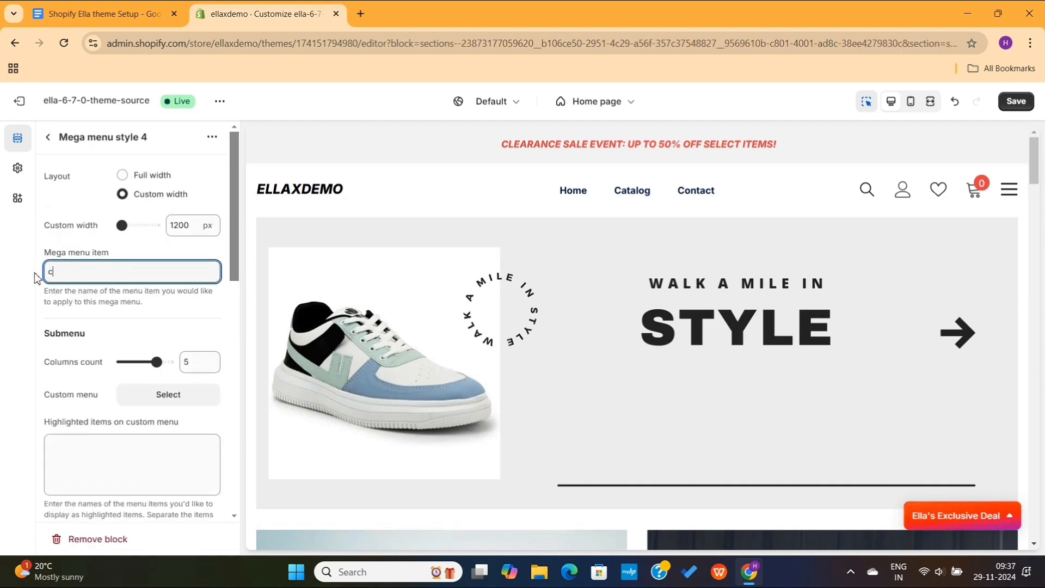
mouse_move(619, 196)
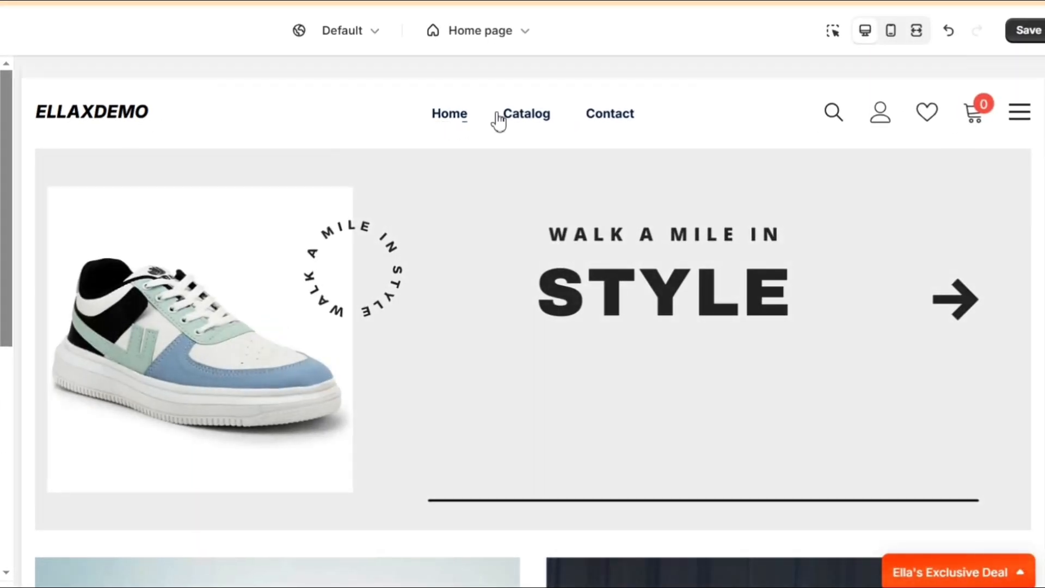
mouse_move(531, 119)
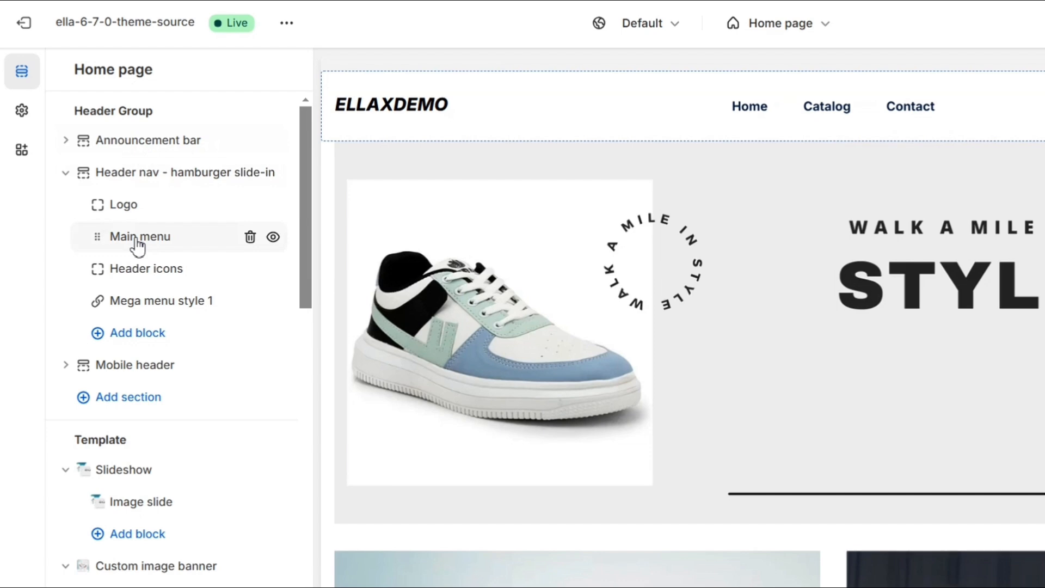
Open the Main menu block's settings, check the assigned menu, and examine the level 2 headings and level 3 items in the Catalog mega menu
click(137, 239)
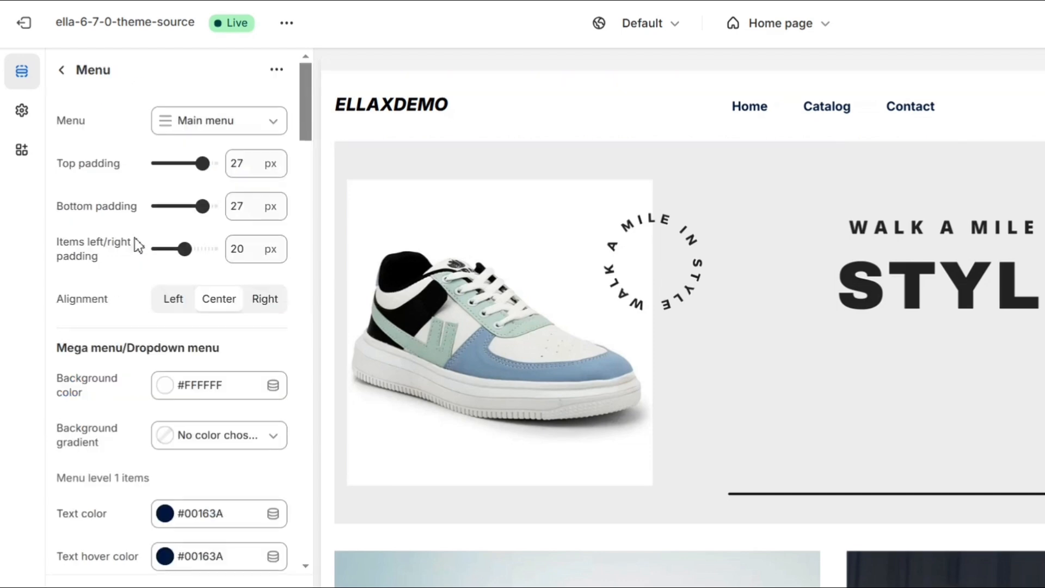
click(224, 128)
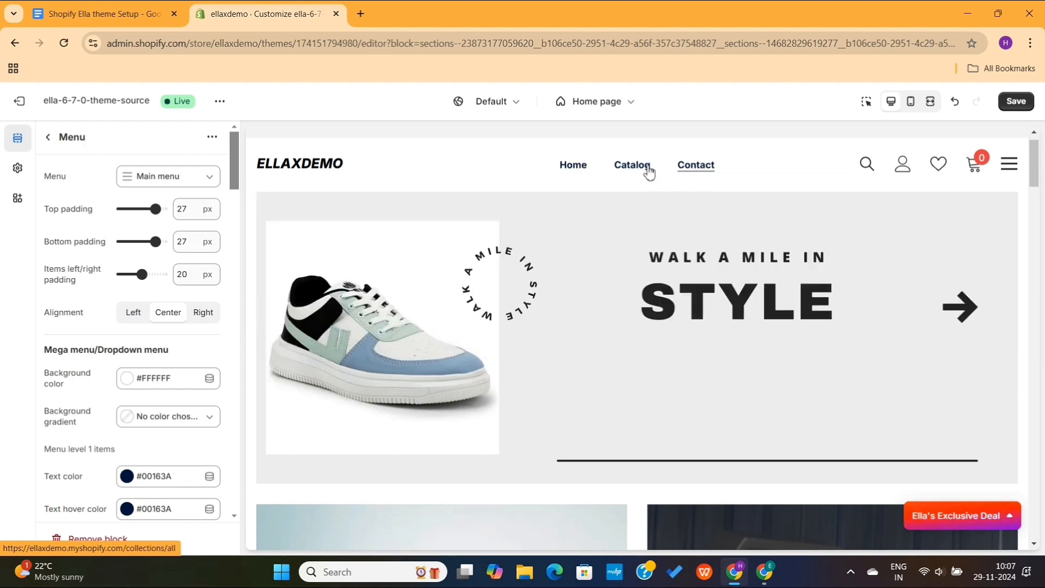
mouse_move(644, 172)
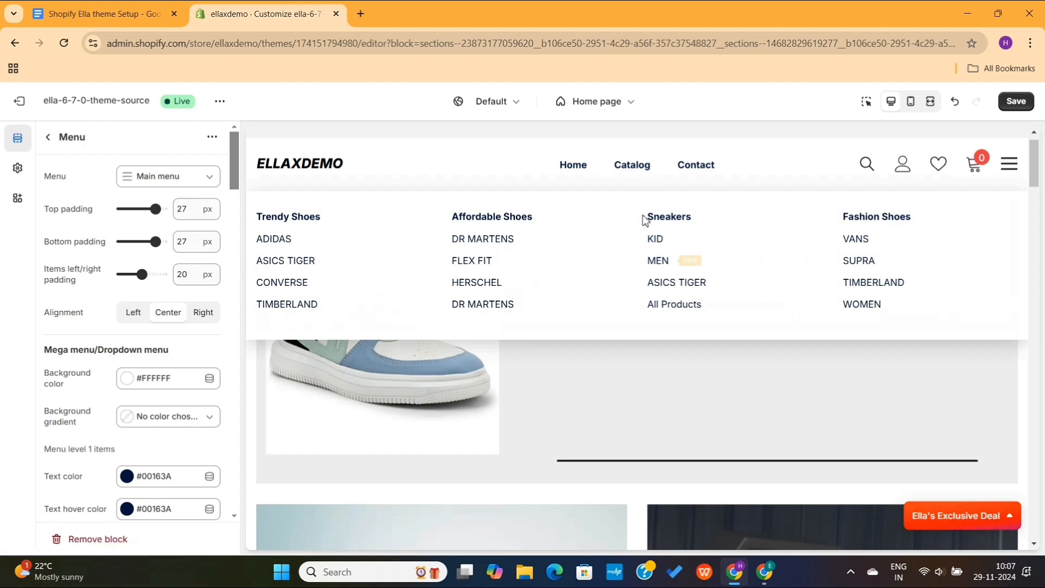
drag(534, 221, 448, 217)
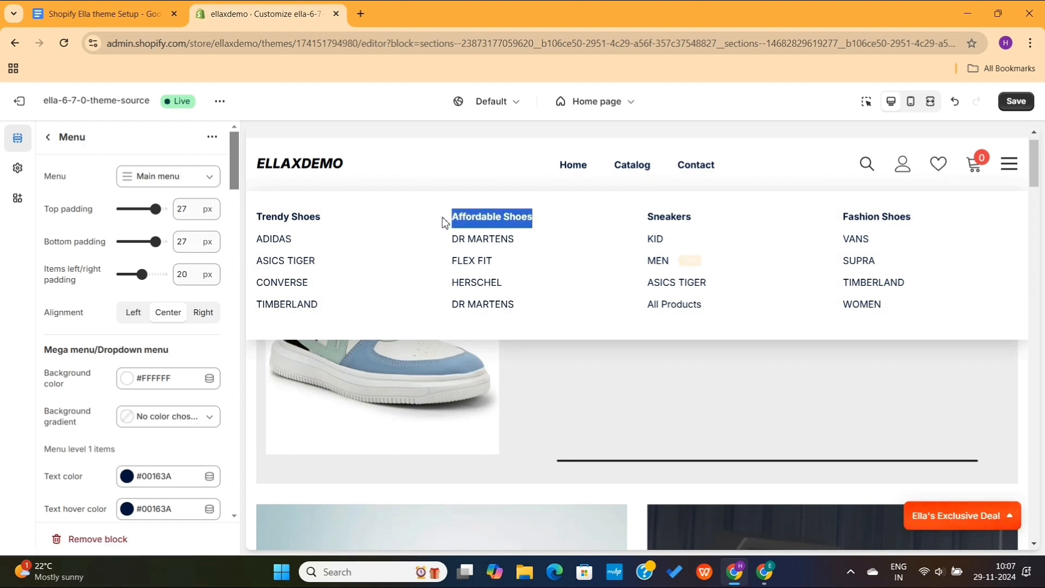
drag(646, 217, 739, 221)
click(793, 221)
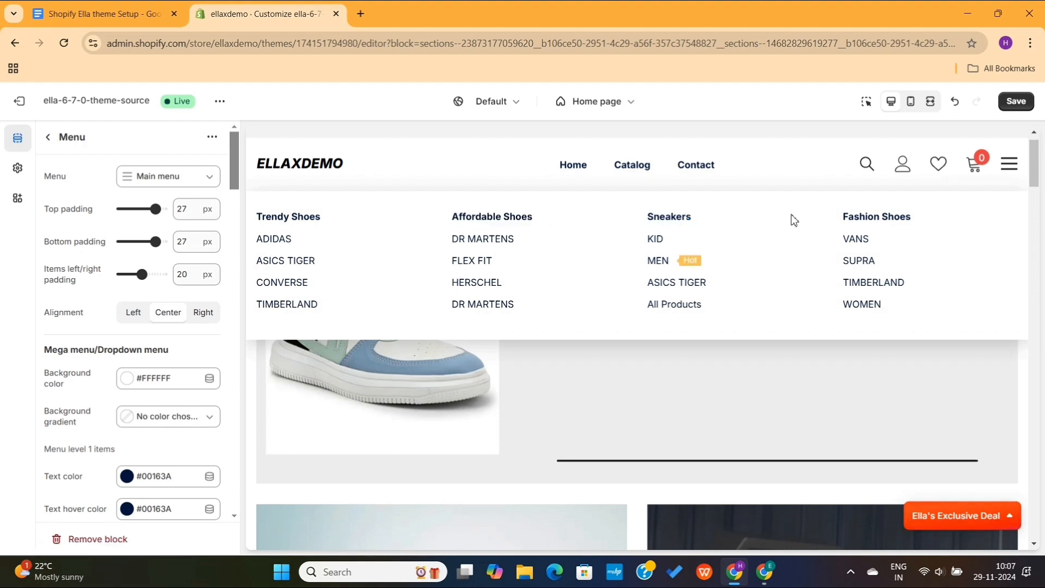
drag(873, 217, 940, 217)
click(881, 219)
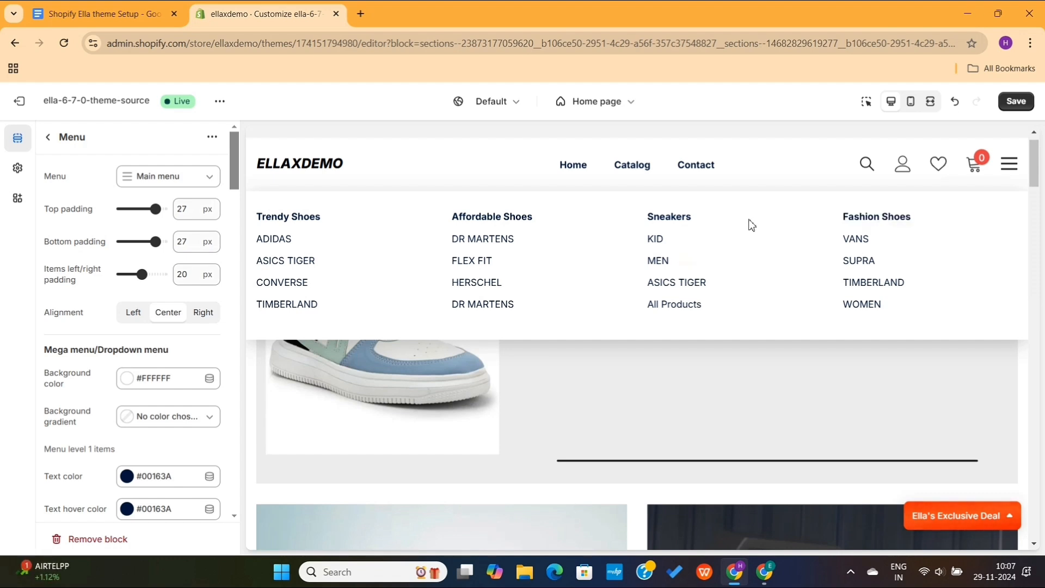
drag(643, 243, 741, 310)
click(752, 326)
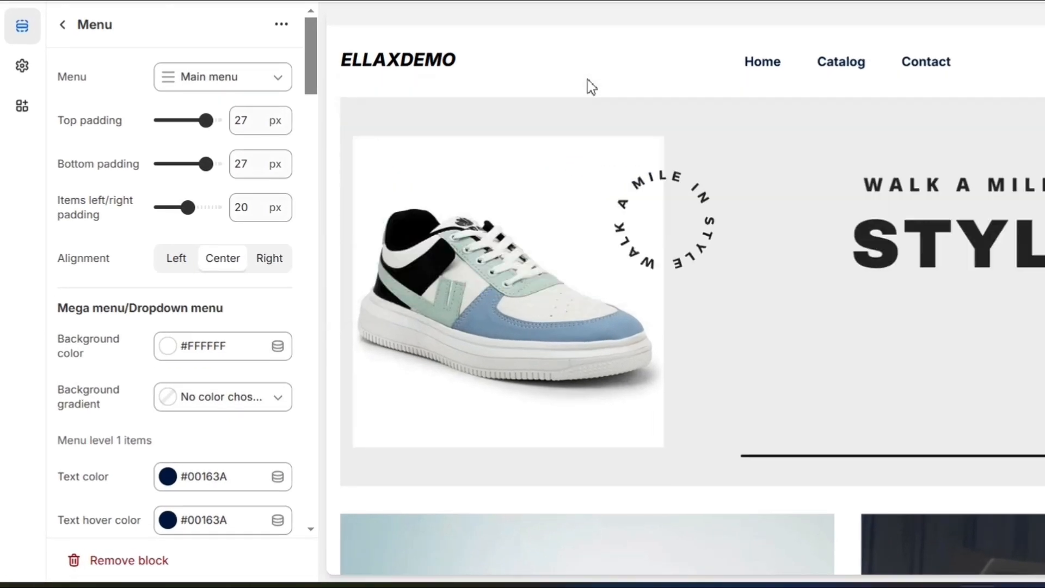
Examine the Menu block's mega menu colour settings and its highlighted items fields for menu levels 1 to 3
scroll(142, 199, down, 3)
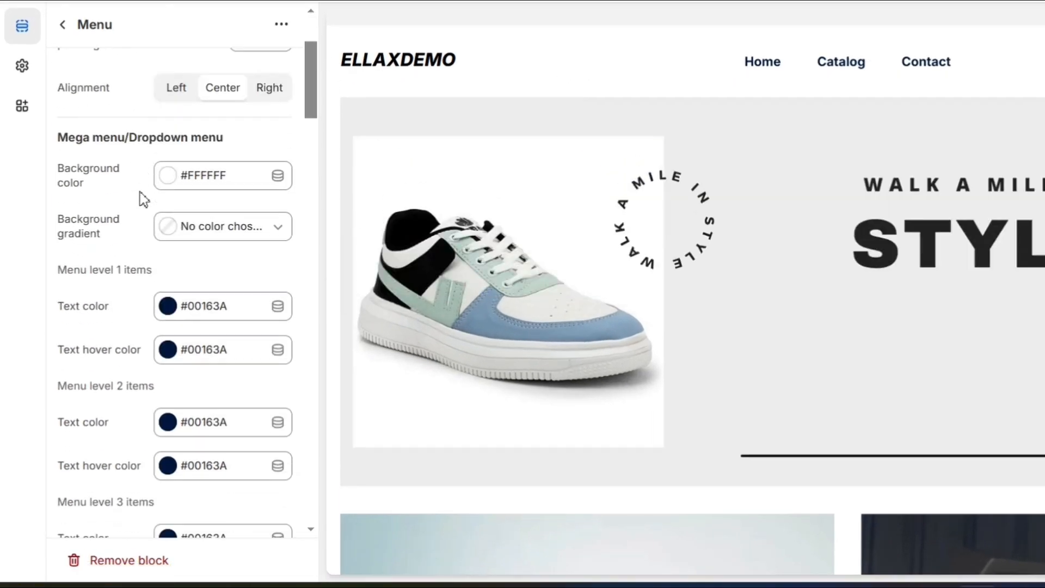
scroll(143, 199, down, 8)
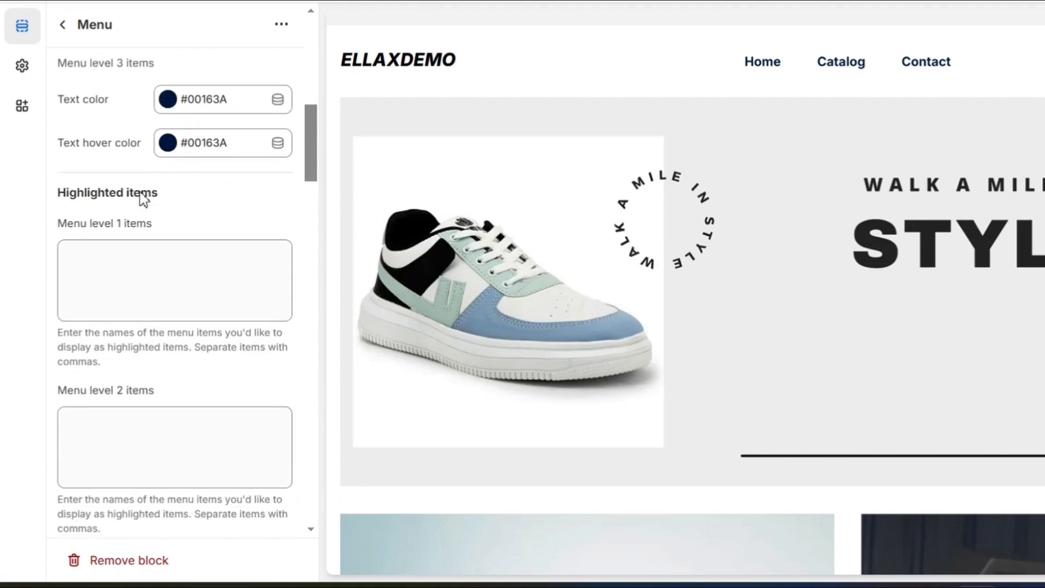
drag(172, 194, 74, 197)
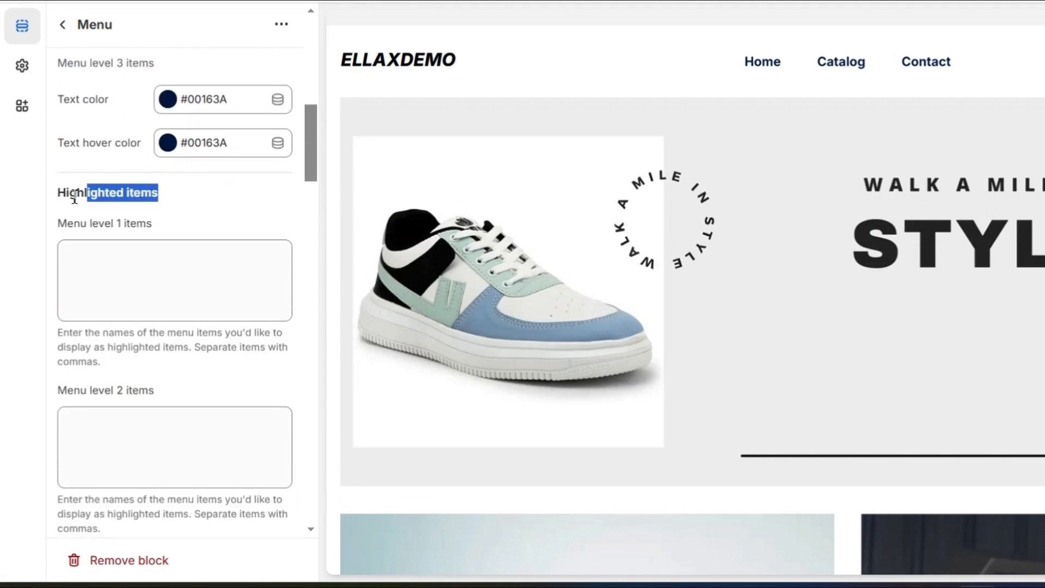
click(136, 215)
scroll(134, 220, down, 1)
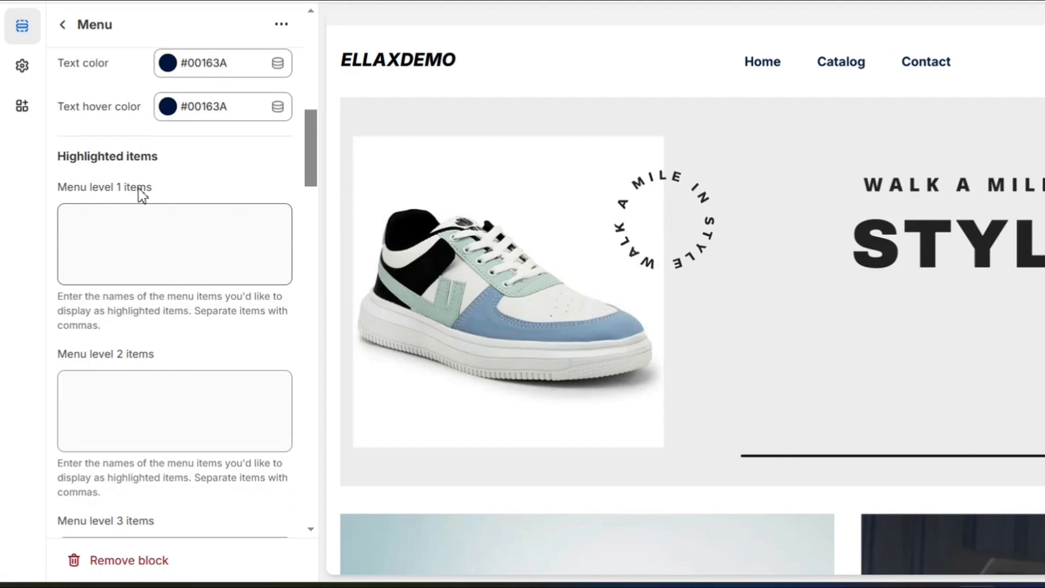
scroll(134, 370, down, 3)
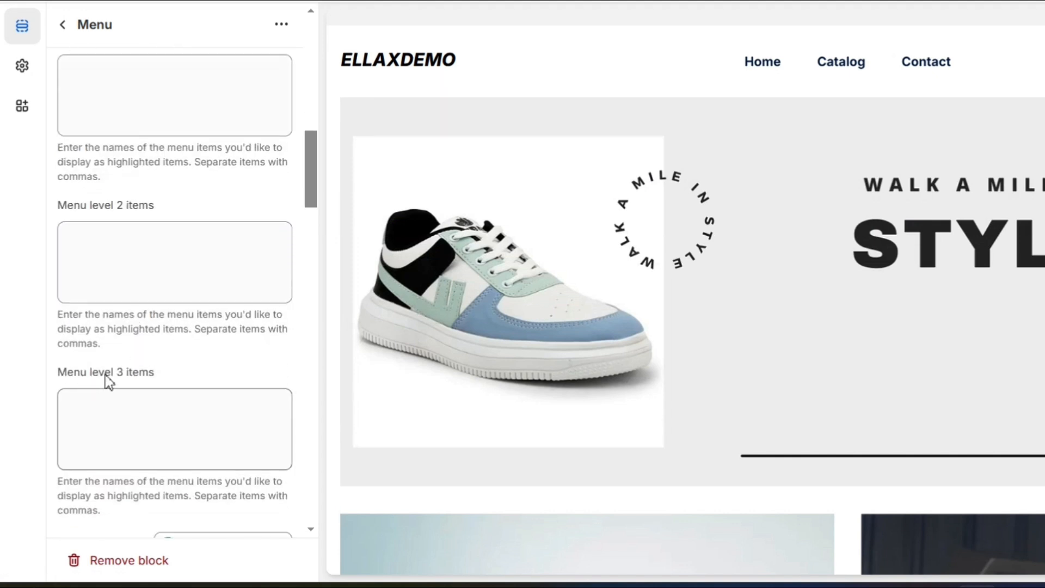
scroll(110, 374, down, 5)
scroll(106, 325, down, 1)
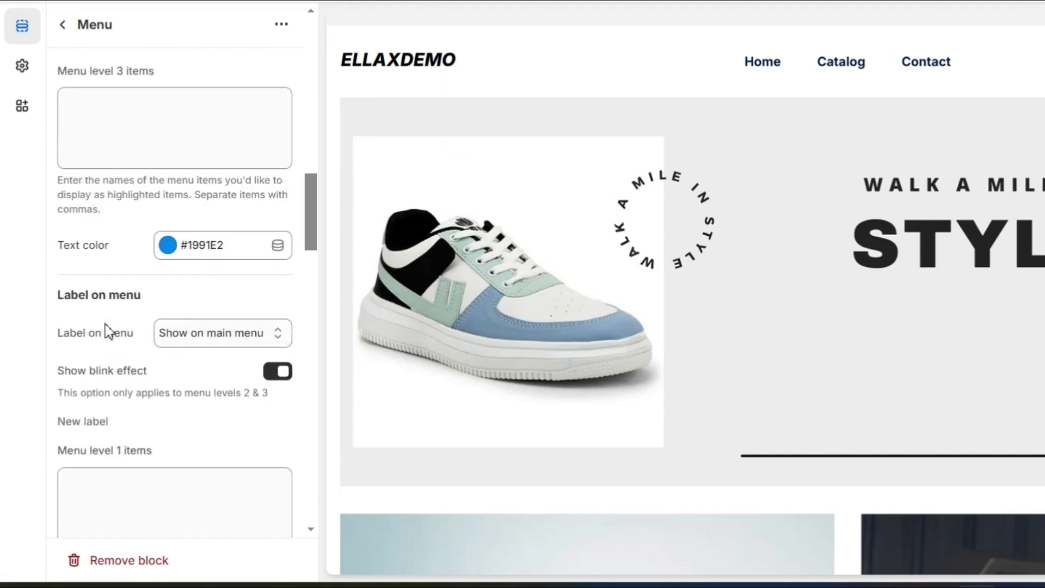
Examine the Label on menu settings, including the New label fields and colours and the Sale label fields
scroll(109, 343, down, 2)
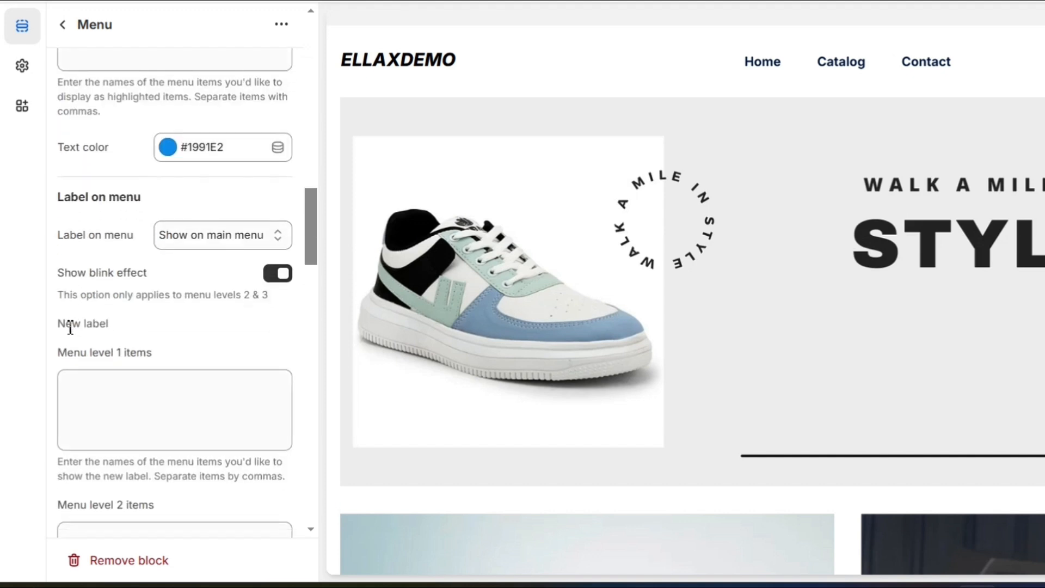
click(119, 325)
scroll(125, 331, down, 8)
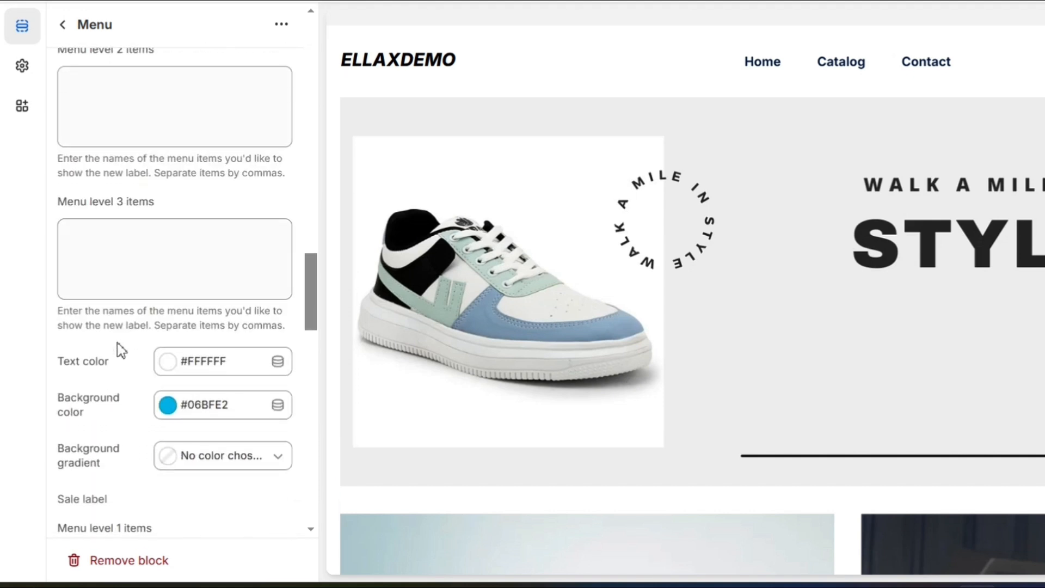
scroll(117, 350, down, 4)
scroll(120, 350, down, 1)
drag(61, 242, 159, 239)
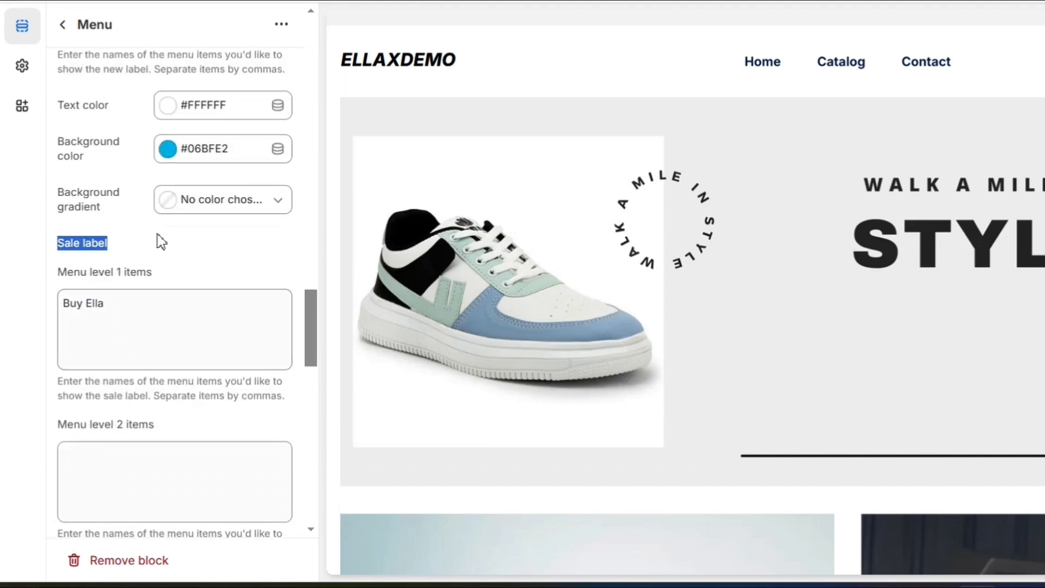
click(160, 284)
Clear the existing entries from the Hot label's menu level 1 and menu level 3 items
scroll(160, 284, down, 12)
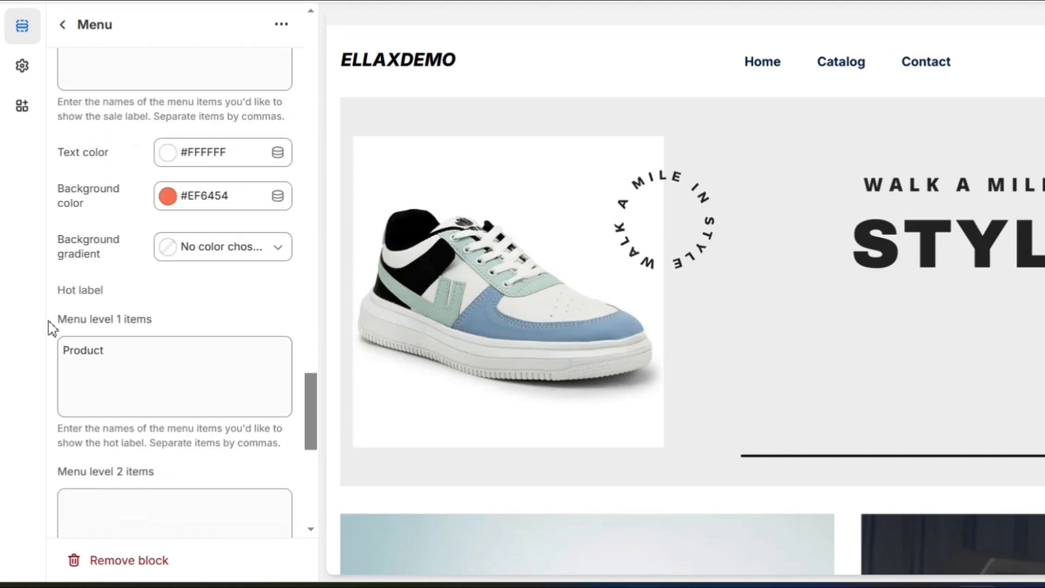
scroll(109, 295, down, 8)
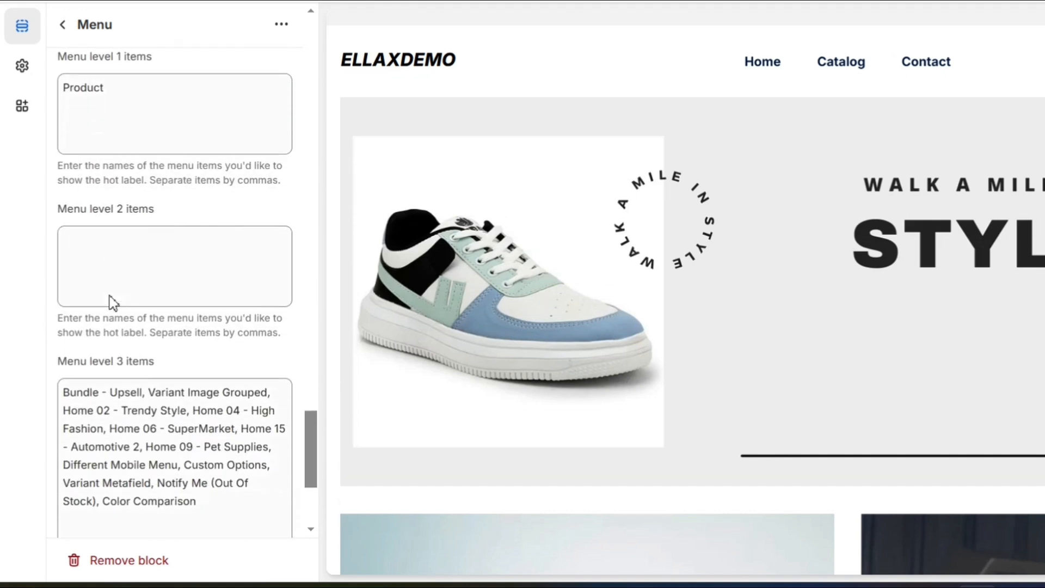
scroll(109, 295, up, 1)
double_click(134, 136)
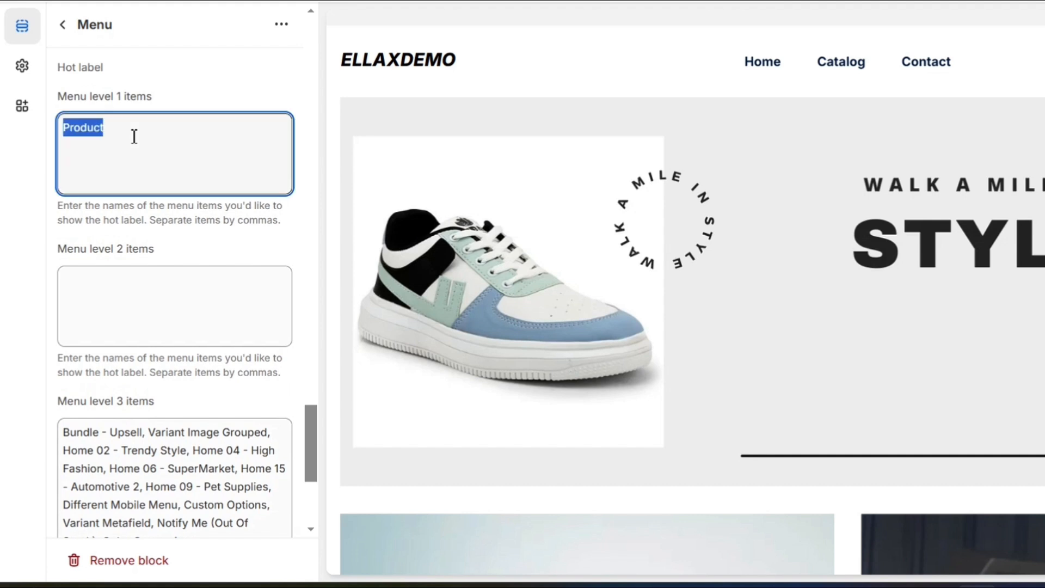
key(BackSpace)
scroll(164, 174, down, 5)
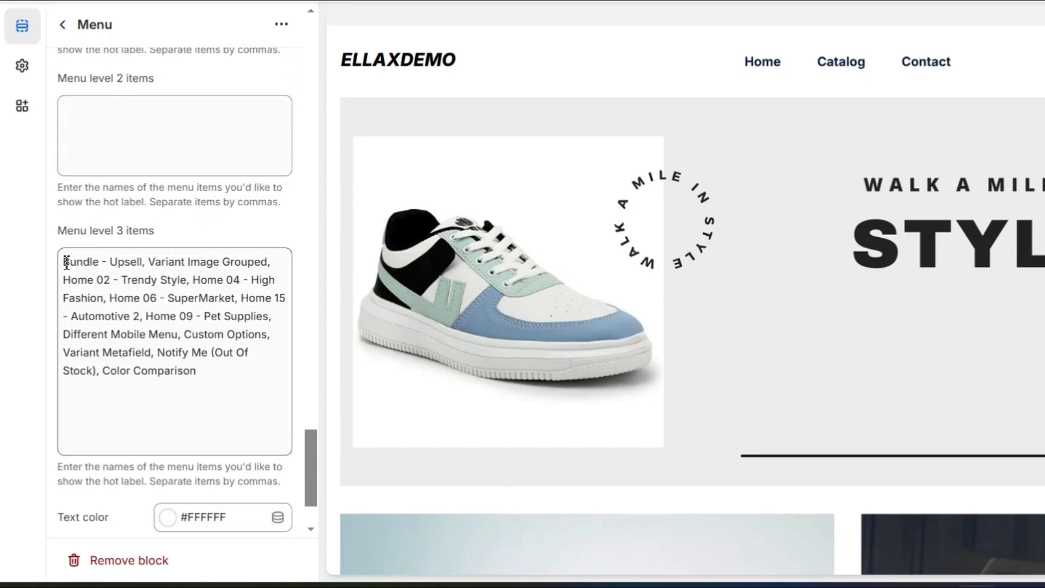
drag(67, 267, 232, 370)
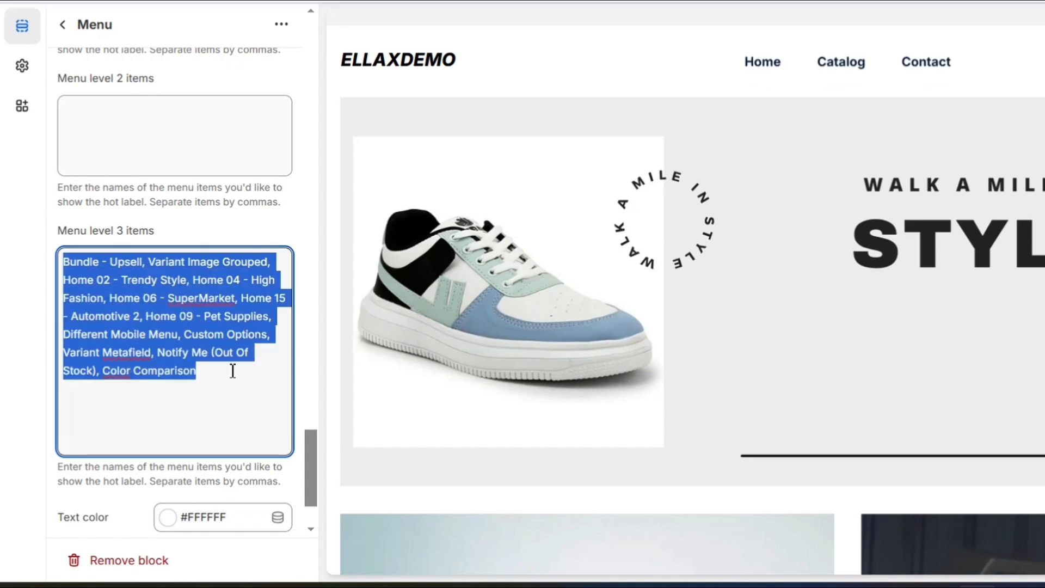
mouse_move(859, 68)
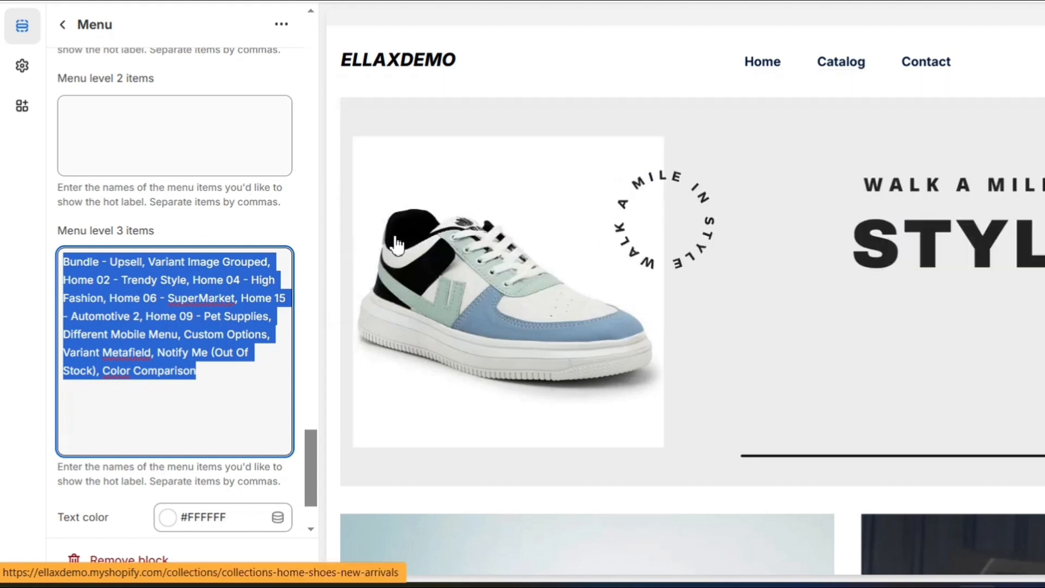
key(BackSpace)
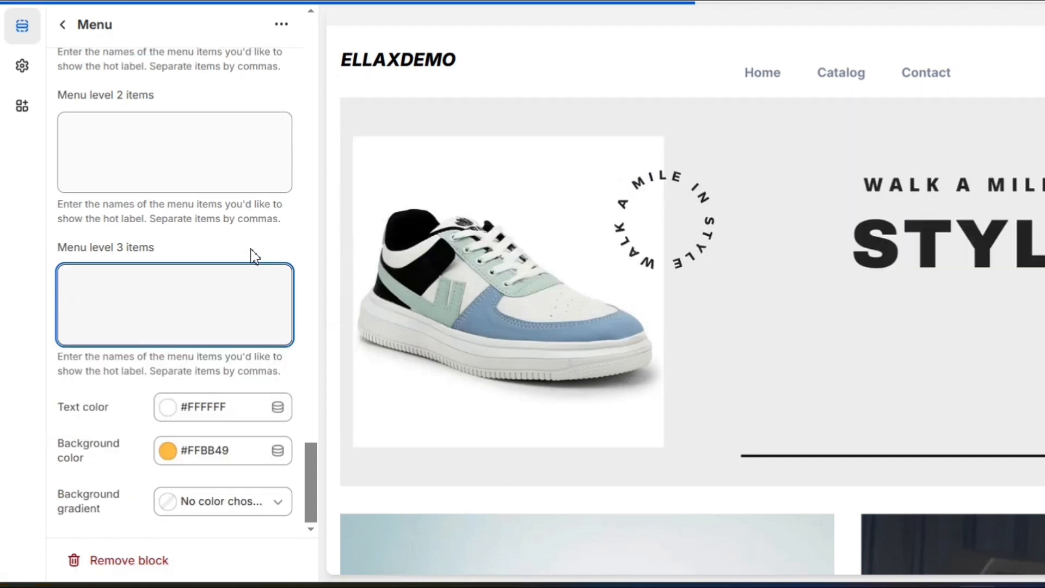
click(256, 256)
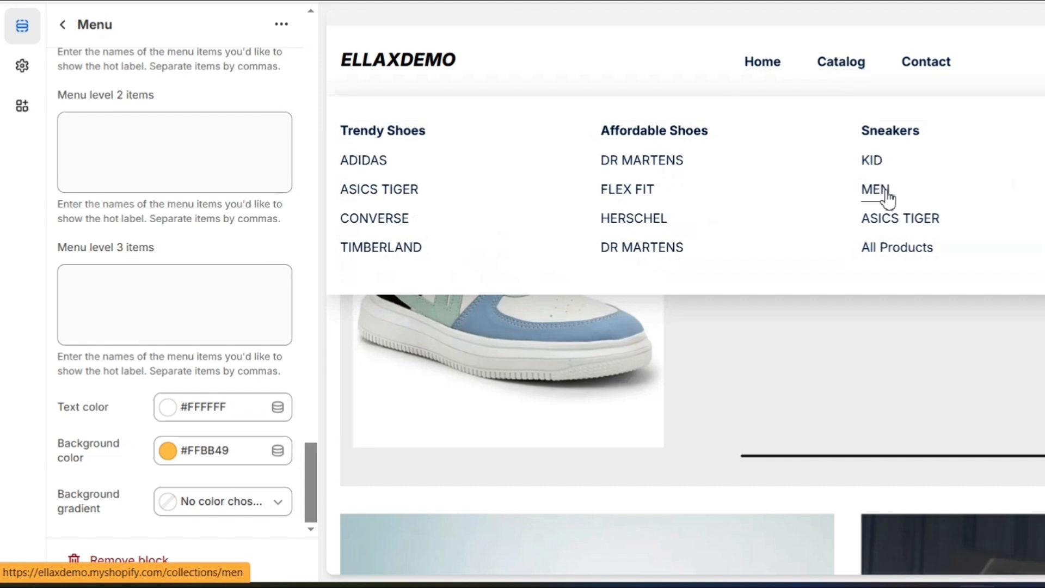
Assign the Hot label to Contact at menu level 1, Trendy Shoes at level 2, and MEN, VANS, FLEX FIT at level 3
click(152, 292)
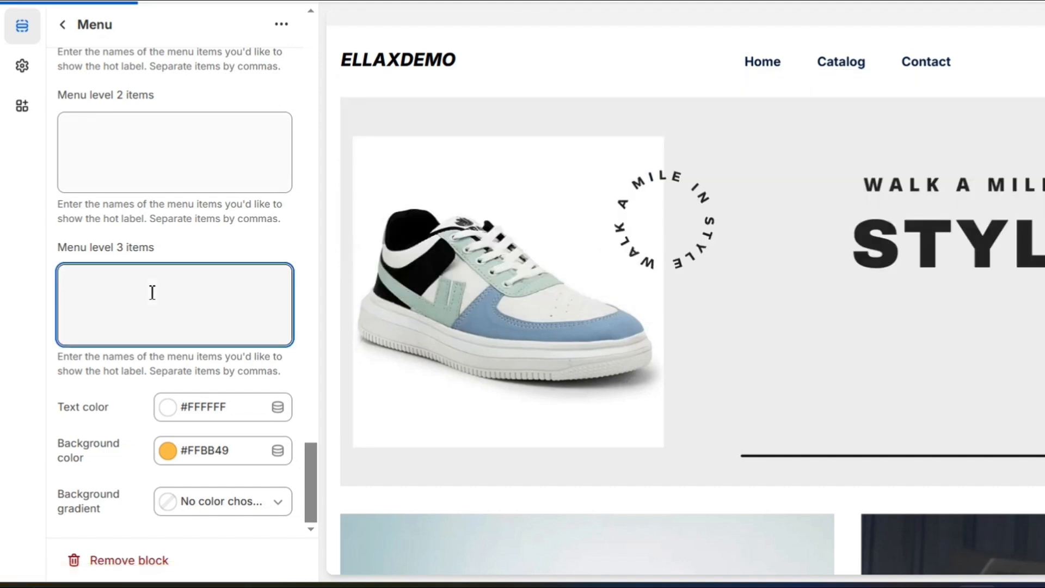
text(MEN)
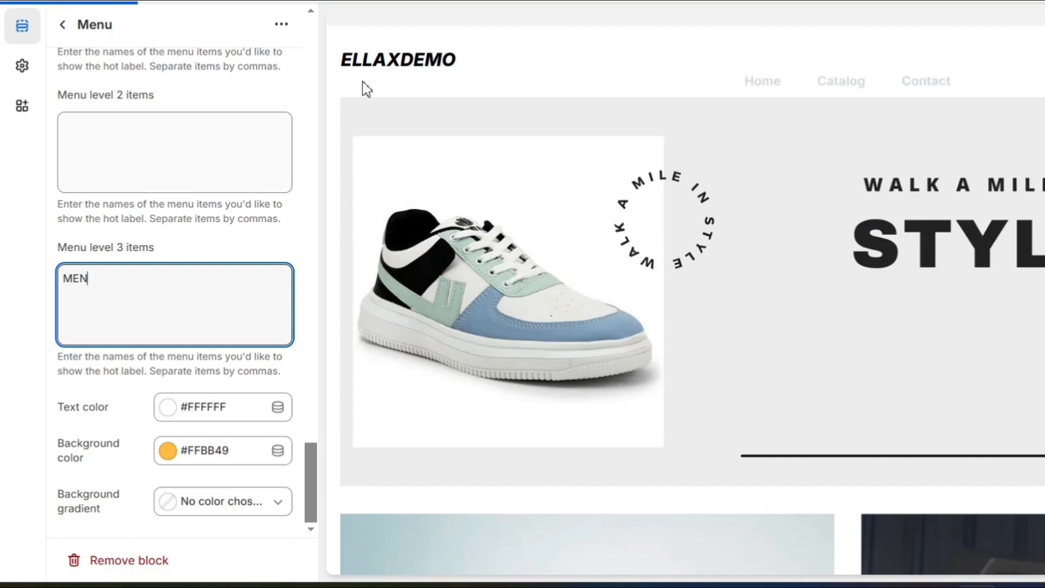
mouse_move(828, 66)
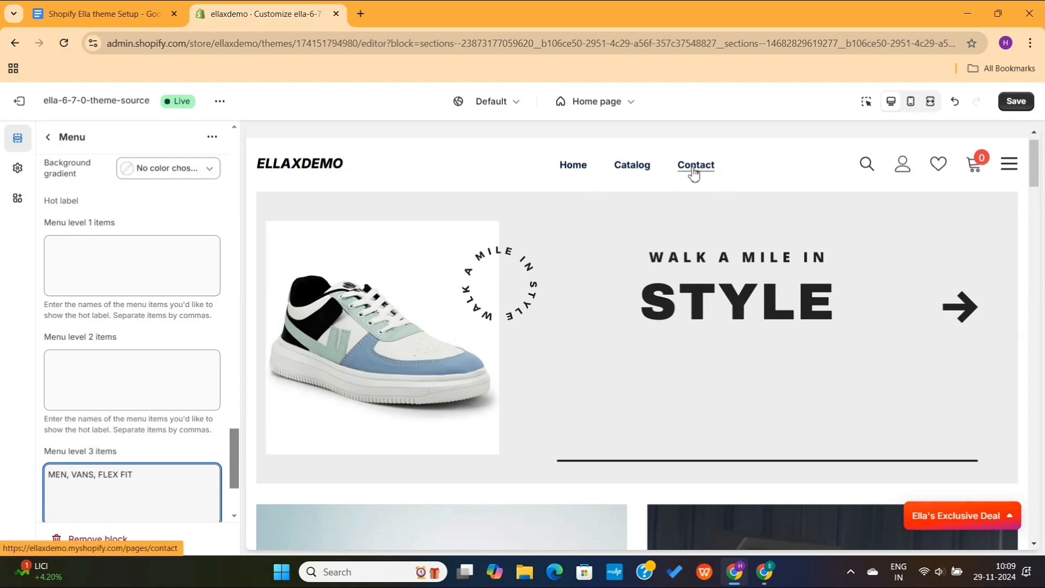
click(82, 275)
text(Contact)
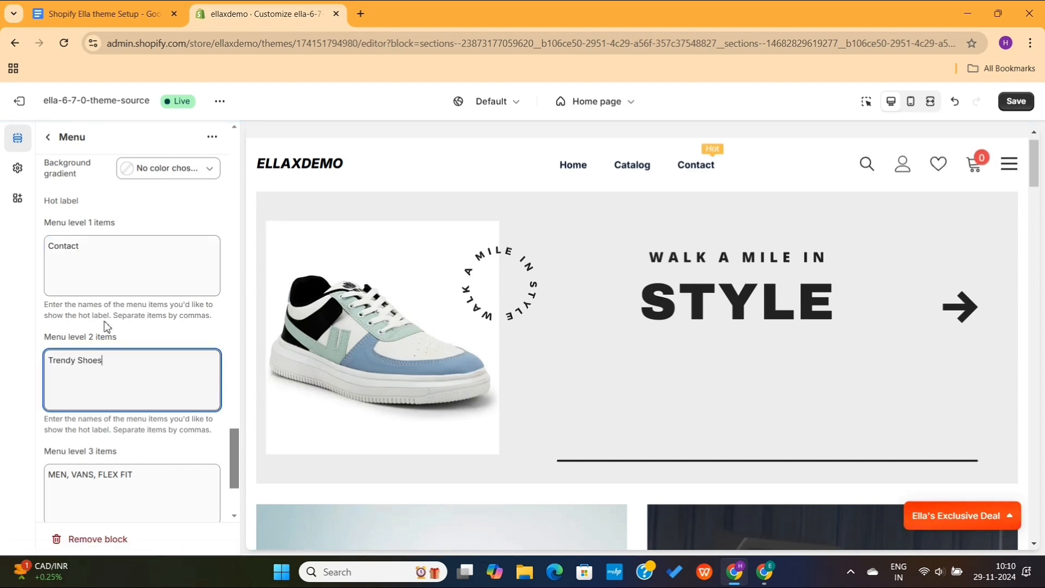
Set the Sale label's menu level 1 items to Catalog and its menu level 2 items to Sneakers
scroll(107, 326, up, 5)
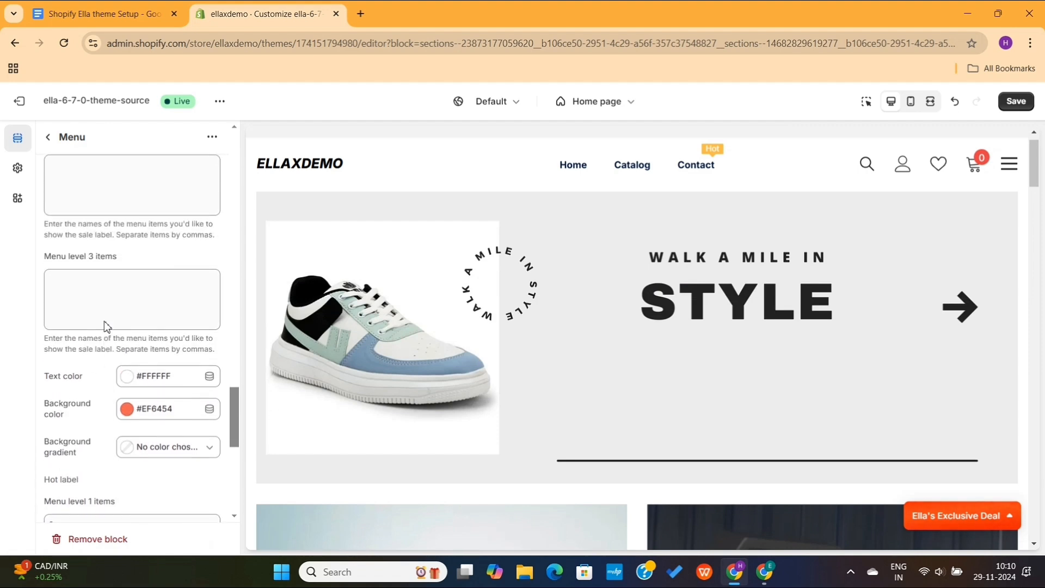
scroll(107, 327, up, 4)
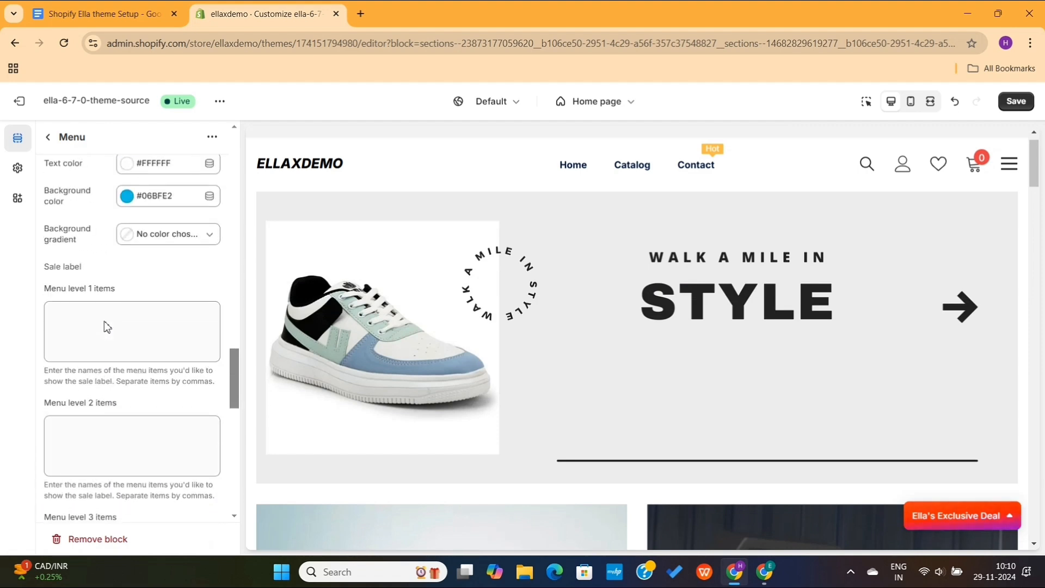
click(131, 271)
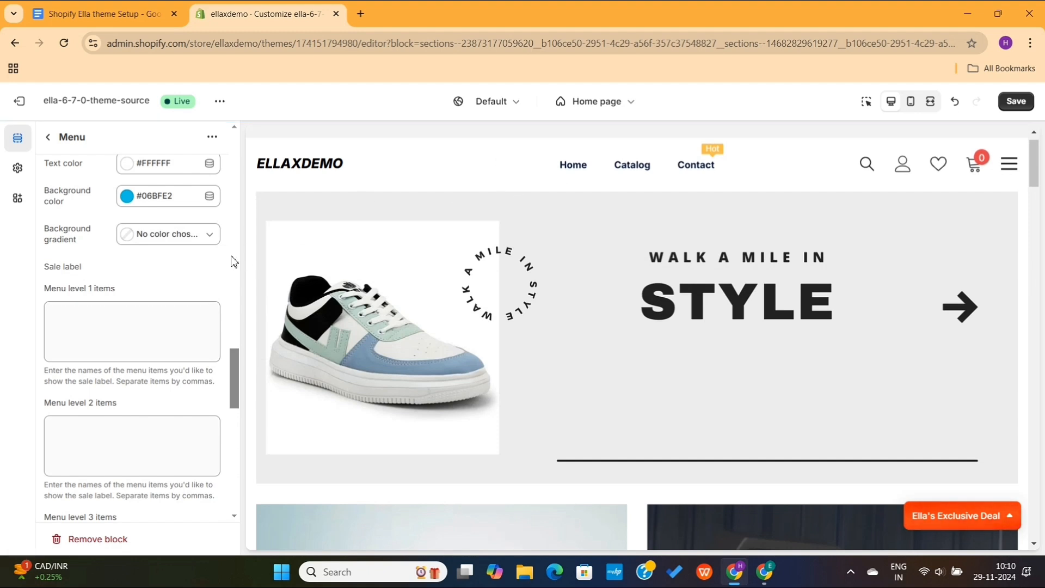
click(130, 330)
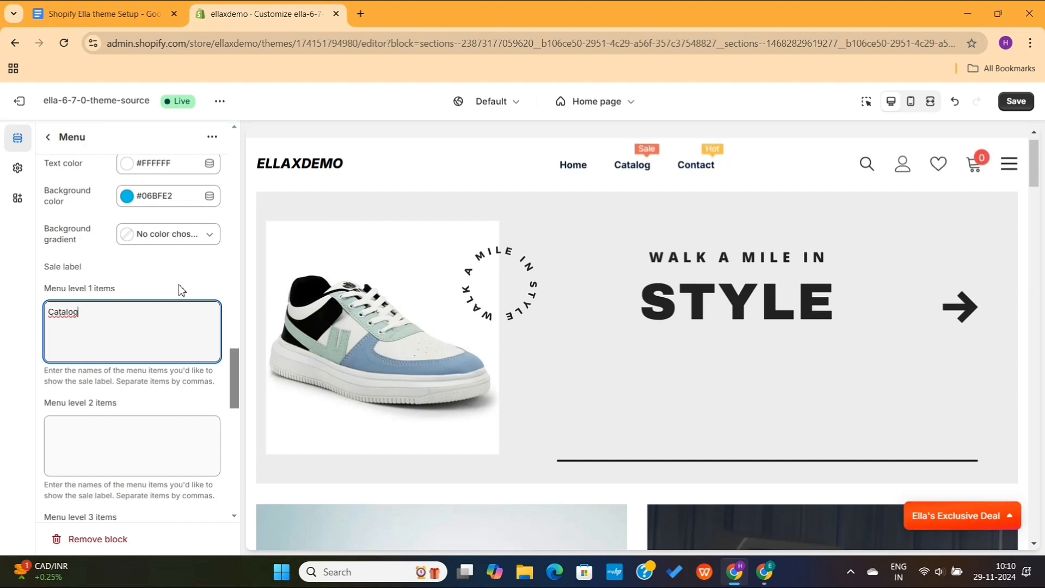
mouse_move(633, 168)
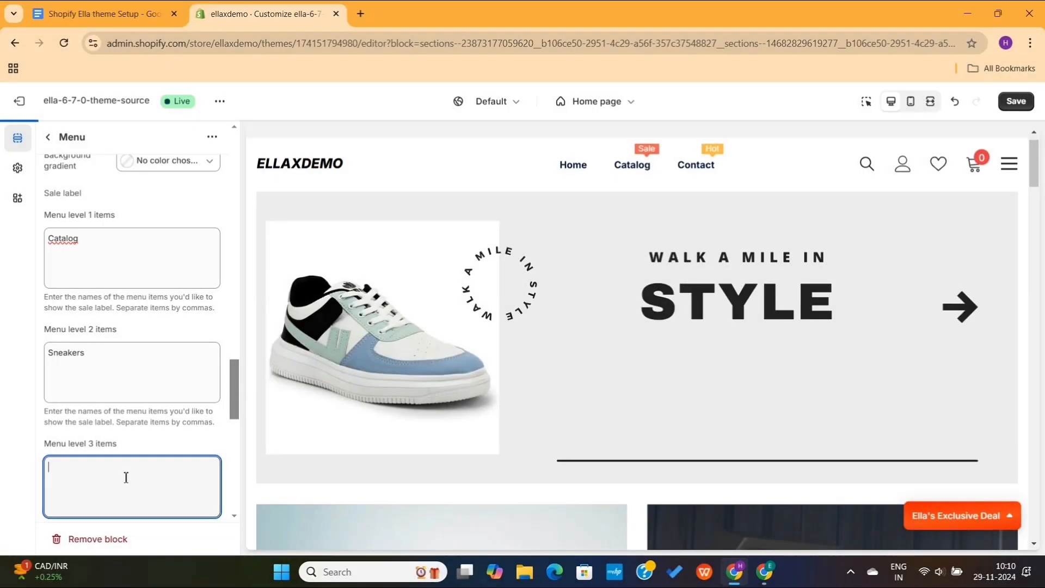
Set the Sale label's menu level 3 items to All Products, Kids
text(LL)
key(BackSpace)
key(BackSpace)
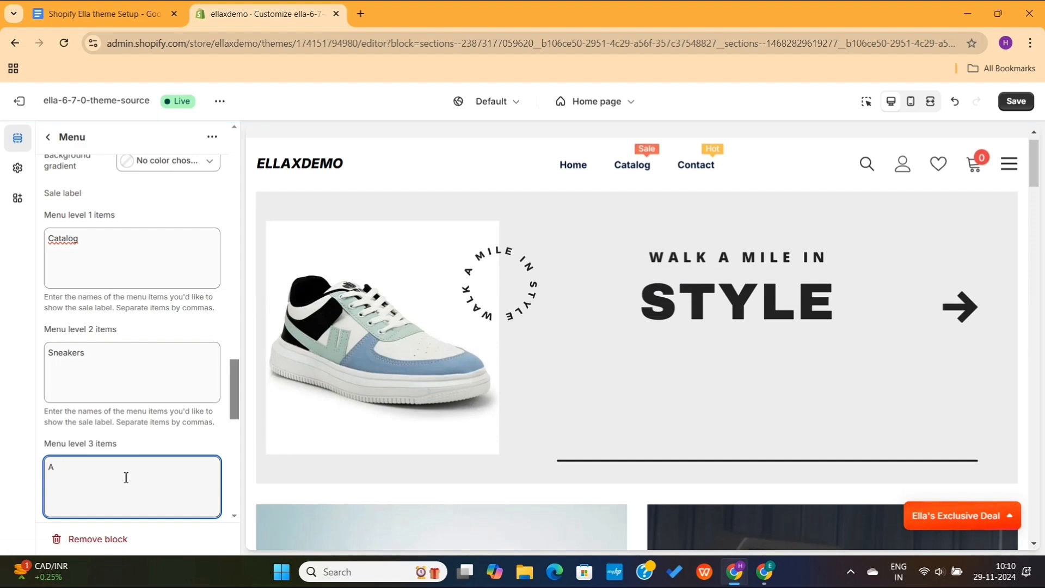
text(ll Products,)
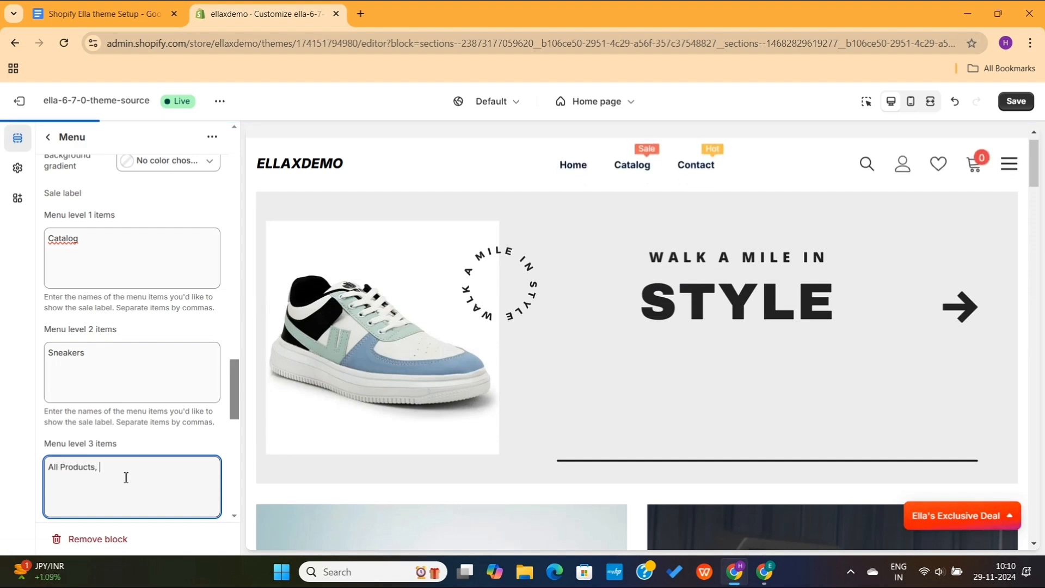
text( Kids)
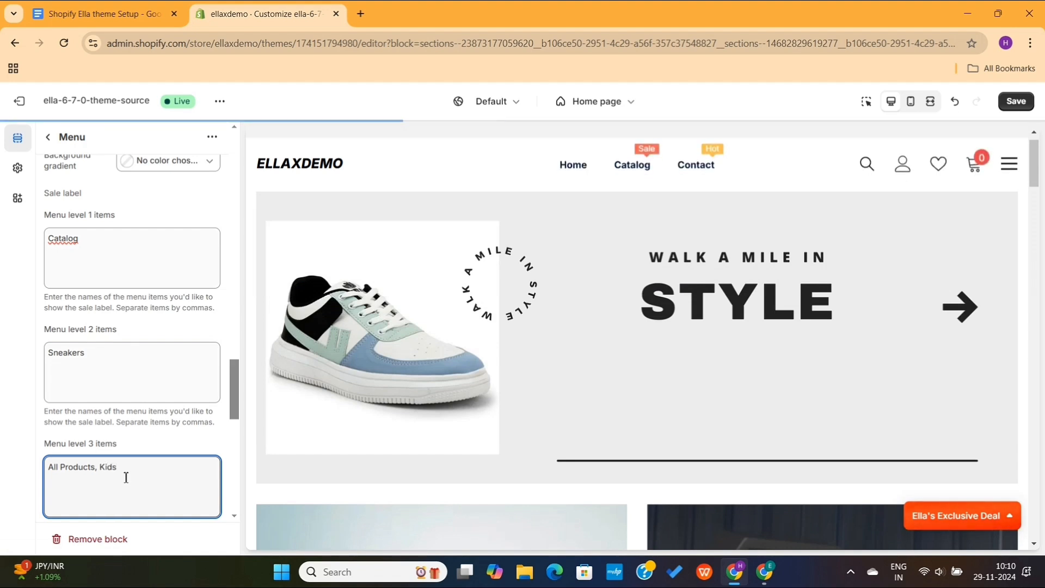
mouse_move(624, 172)
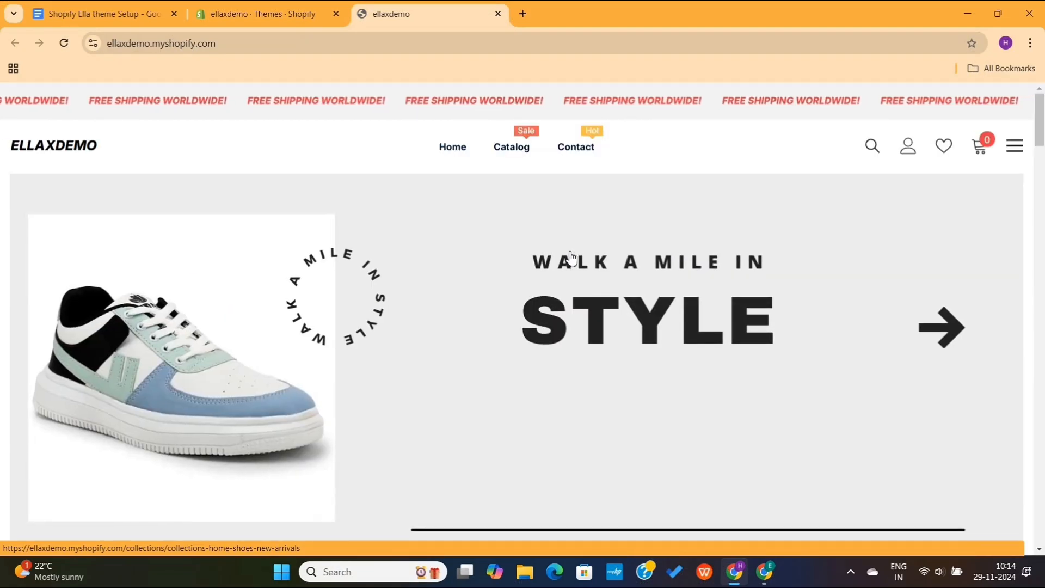
Examine the labels in the Catalog mega menu on the live storefront and look through the home page sections
mouse_move(521, 151)
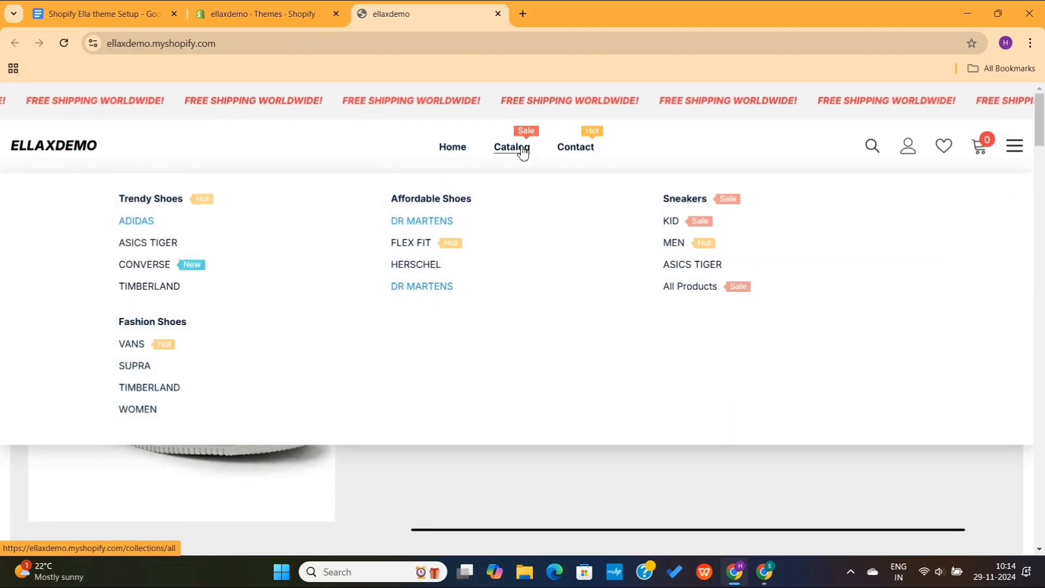
scroll(611, 301, down, 10)
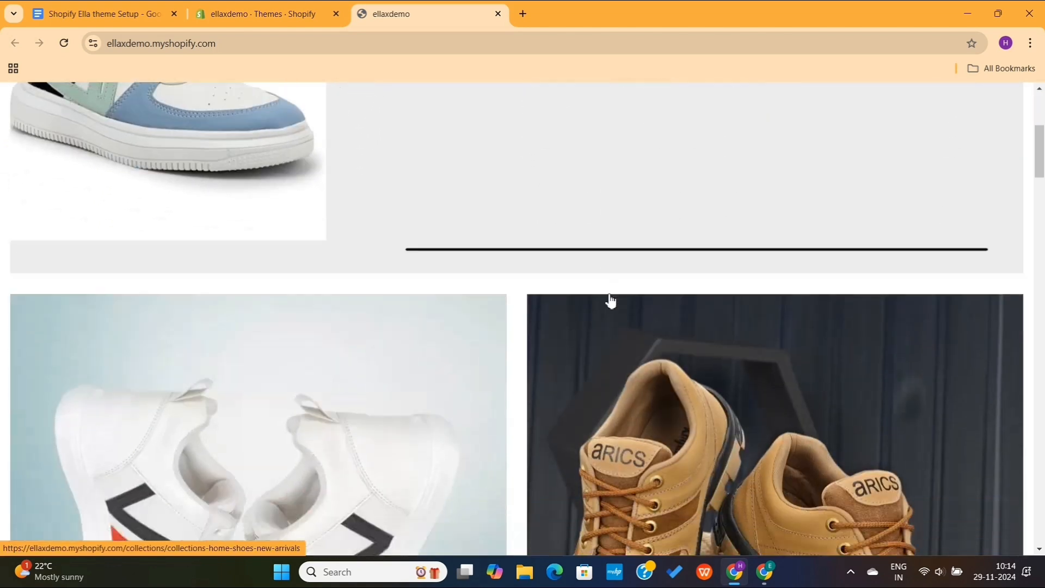
scroll(418, 327, down, 5)
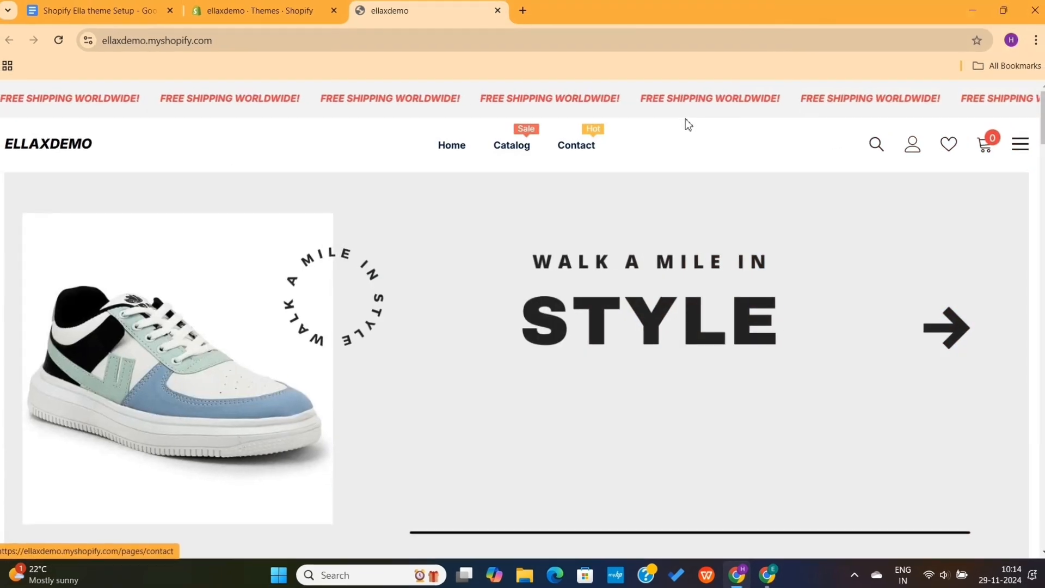
scroll(610, 301, down, 2)
scroll(611, 301, down, 10)
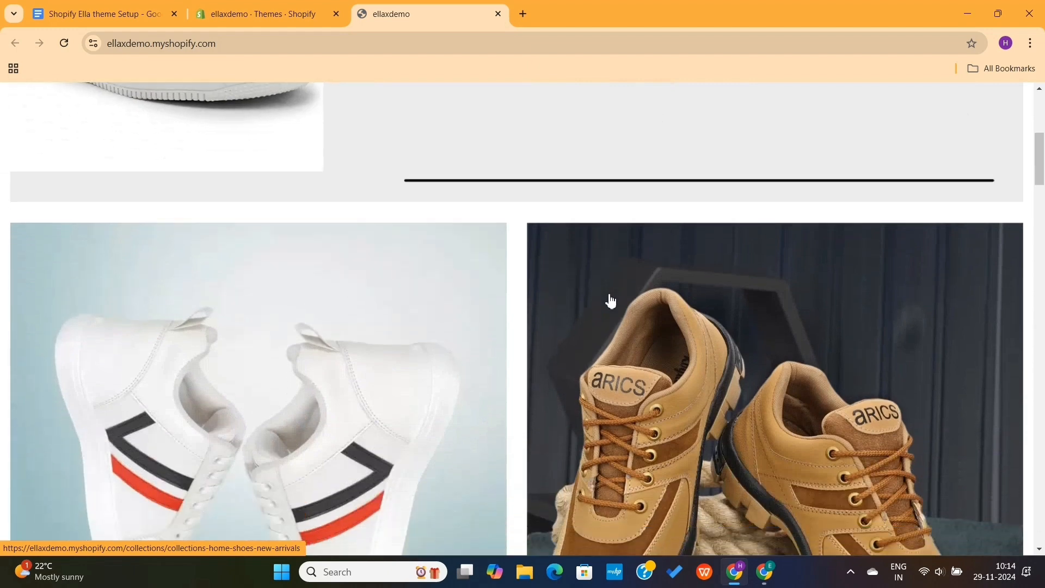
scroll(671, 321, down, 6)
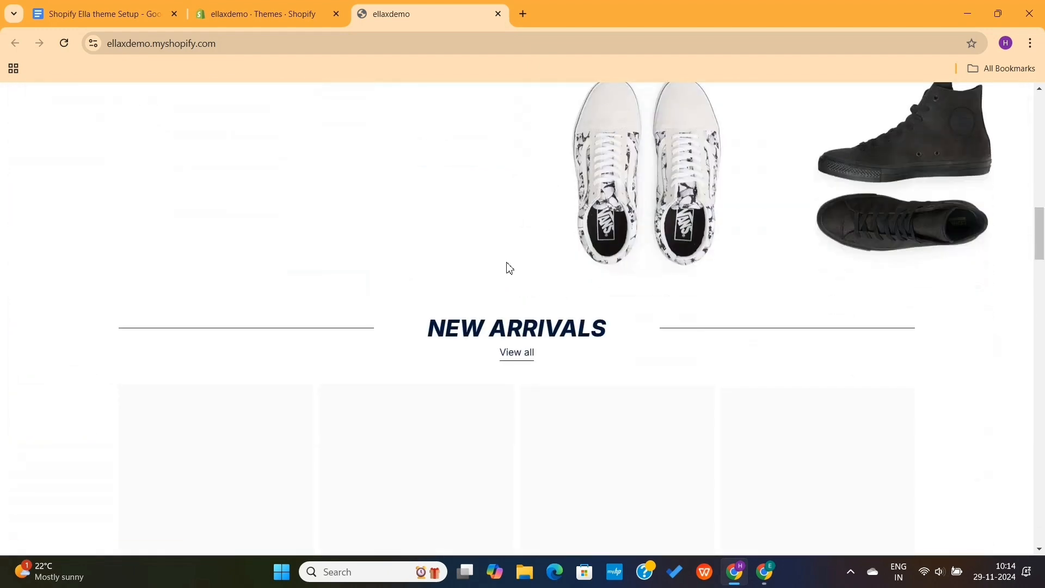
scroll(452, 364, down, 5)
scroll(453, 365, up, 3)
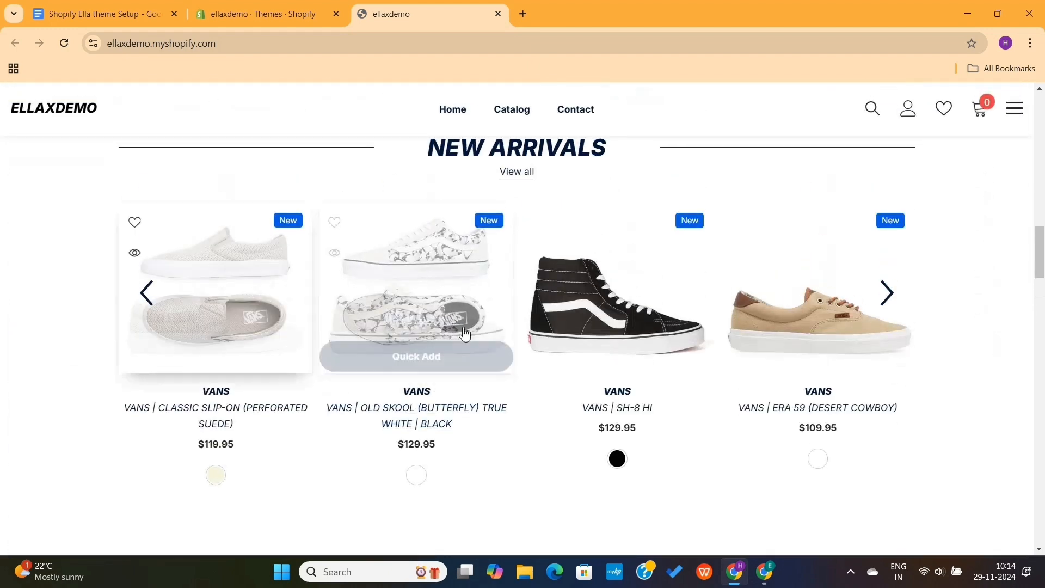
scroll(583, 361, down, 9)
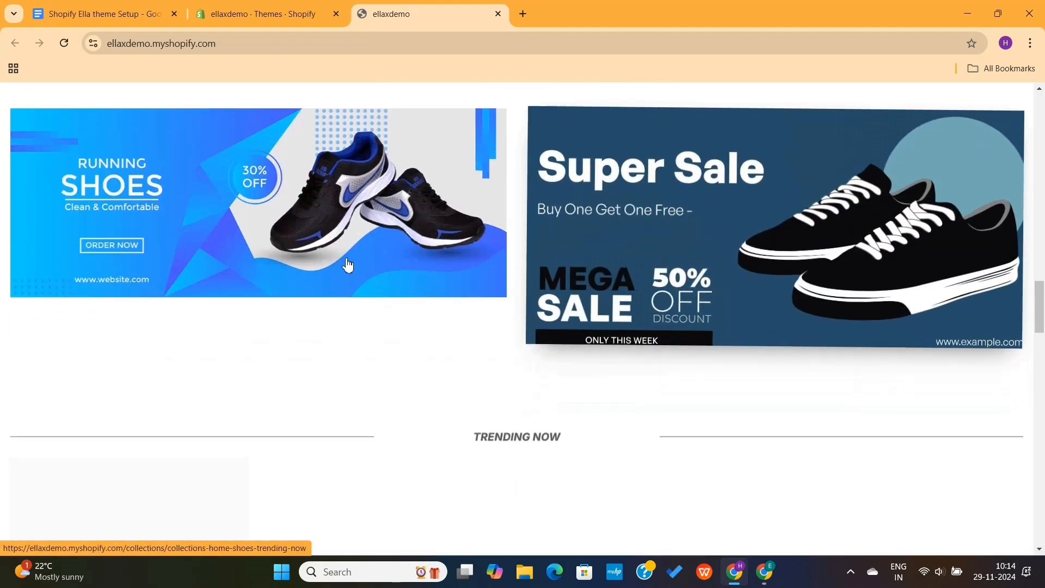
scroll(553, 399, down, 3)
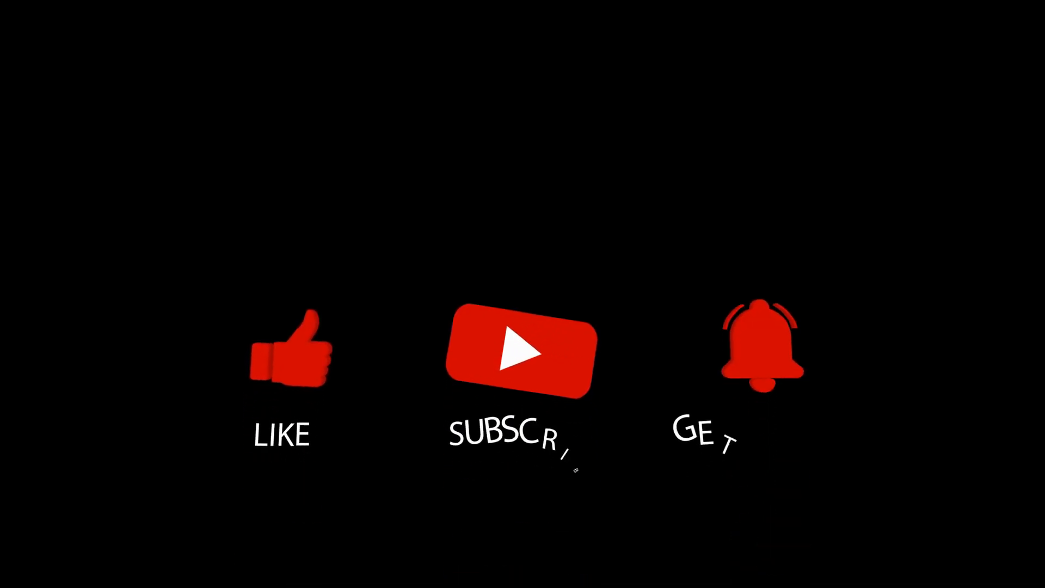